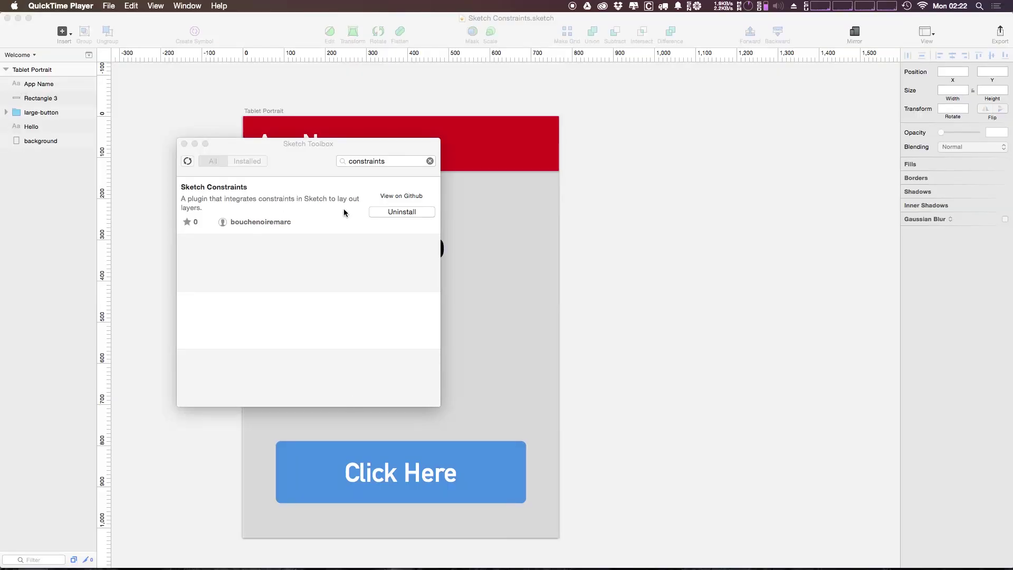
Move the Sketch Toolbox window aside and bring the Sketch document with the Tablet Portrait artboard forward.
{"action": "mouse_move", "coordinate": [325, 169]}
{"action": "left_mouse_down"}
{"action": "mouse_move", "coordinate": [385, 136]}
{"action": "mouse_move", "coordinate": [616, 130]}
{"action": "left_mouse_up"}
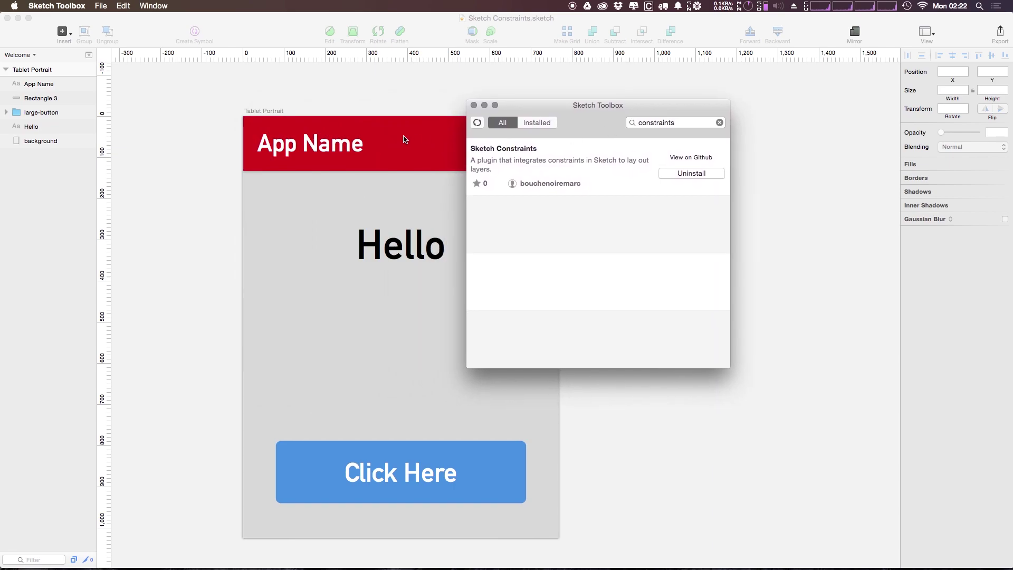
{"action": "left_click_drag", "start_coordinate": [652, 100], "coordinate": [615, 99]}
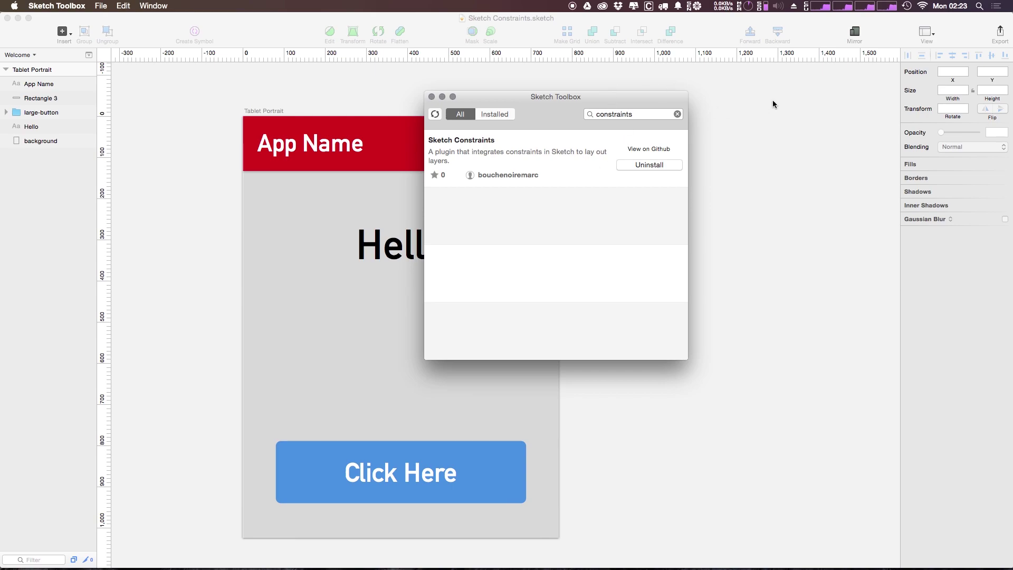
{"action": "left_click", "coordinate": [774, 135]}
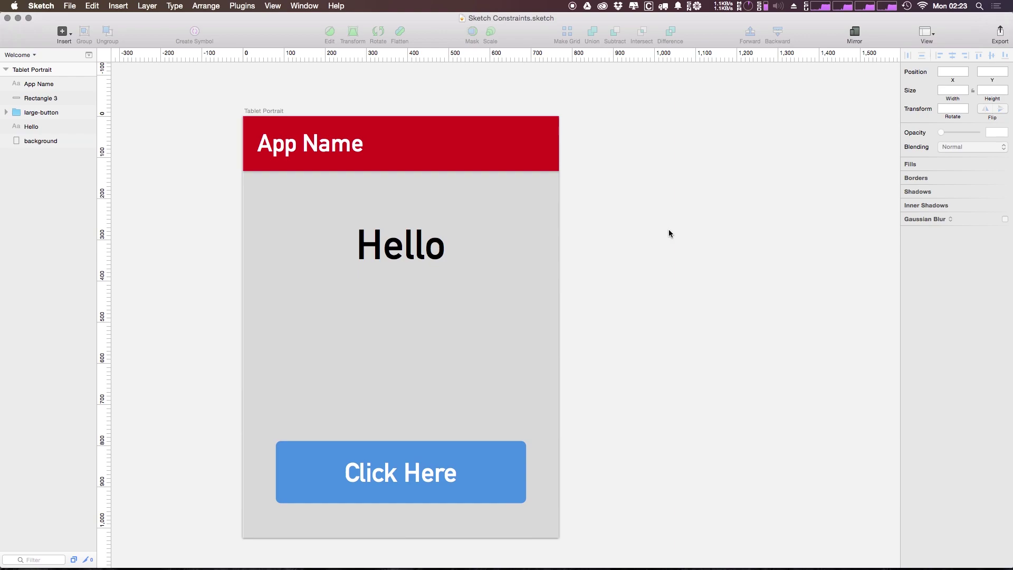
{"action": "left_click_drag", "start_coordinate": [669, 230], "coordinate": [627, 195]}
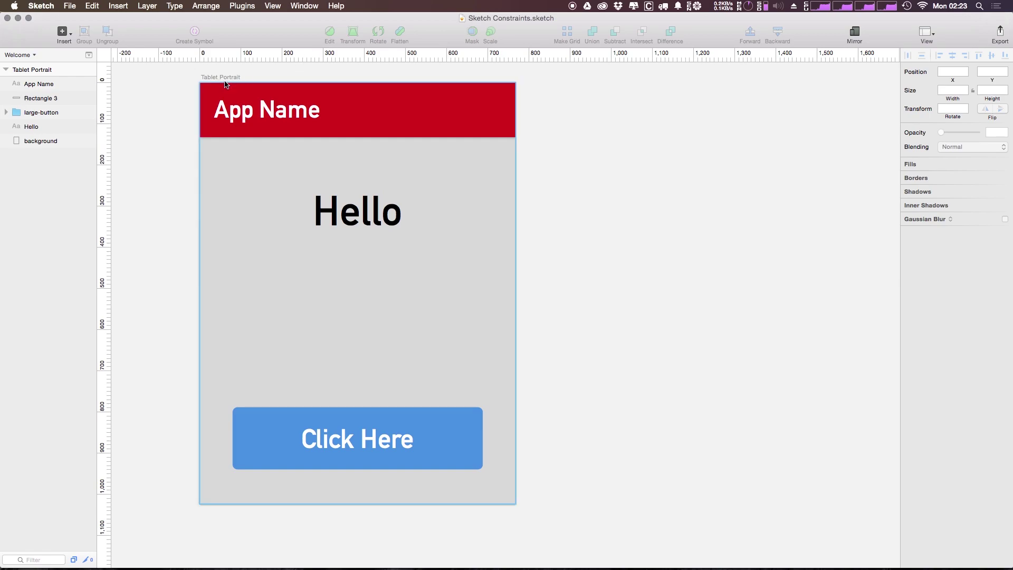
{"action": "left_click", "coordinate": [347, 313]}
{"action": "left_click", "coordinate": [343, 467]}
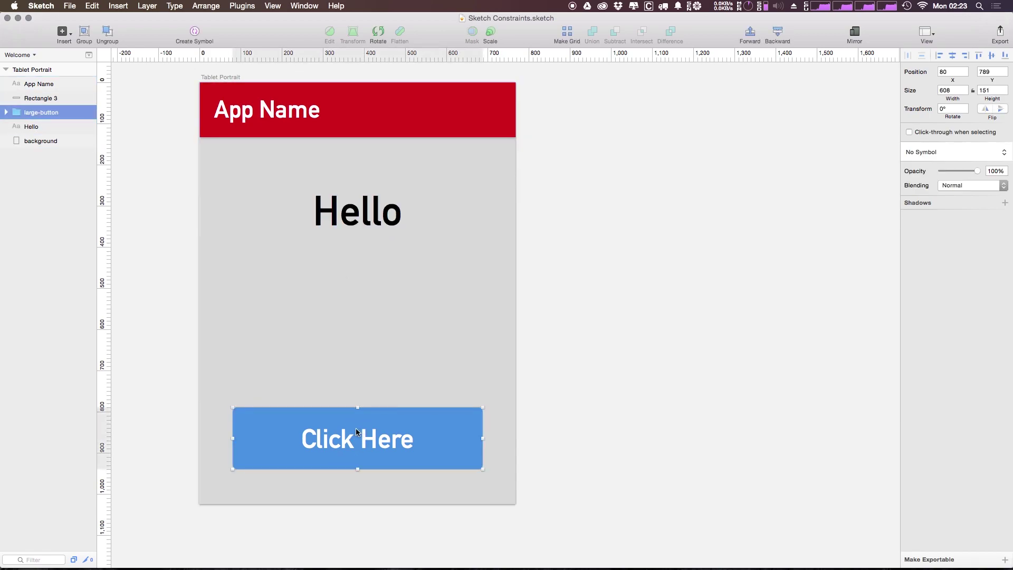
{"action": "left_click", "coordinate": [318, 215]}
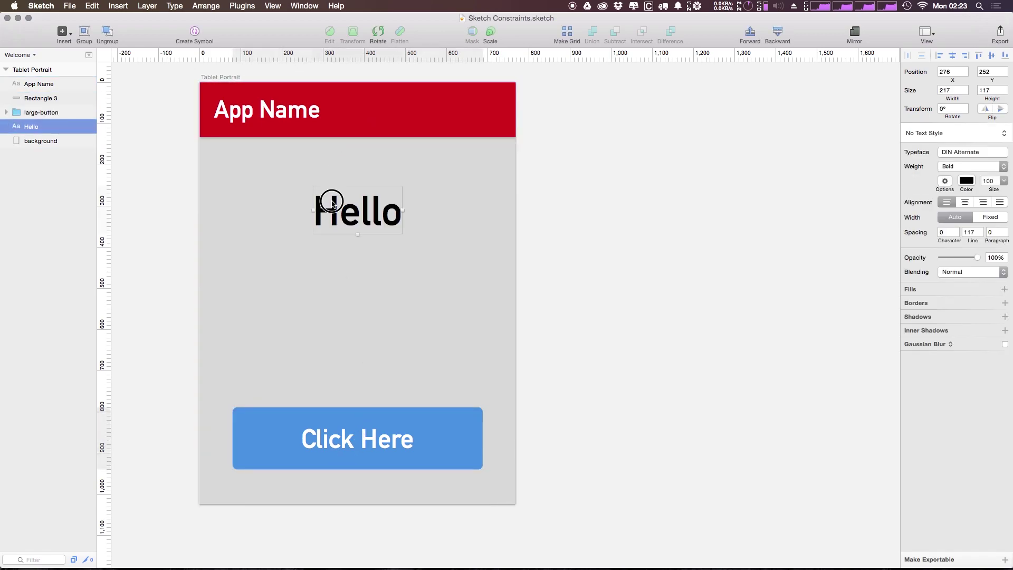
{"action": "left_click", "coordinate": [383, 140]}
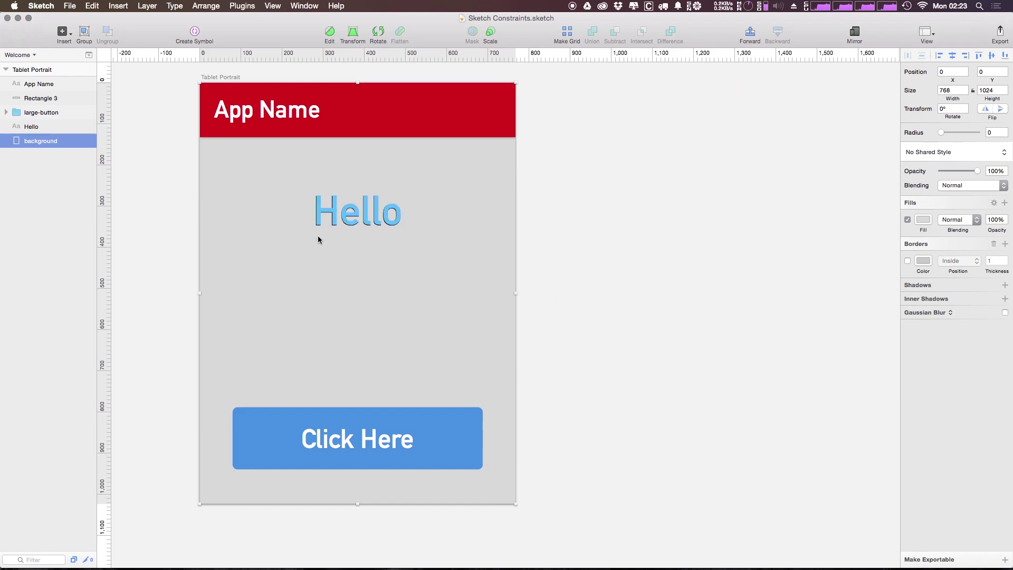
{"action": "key", "text": "super+minus"}
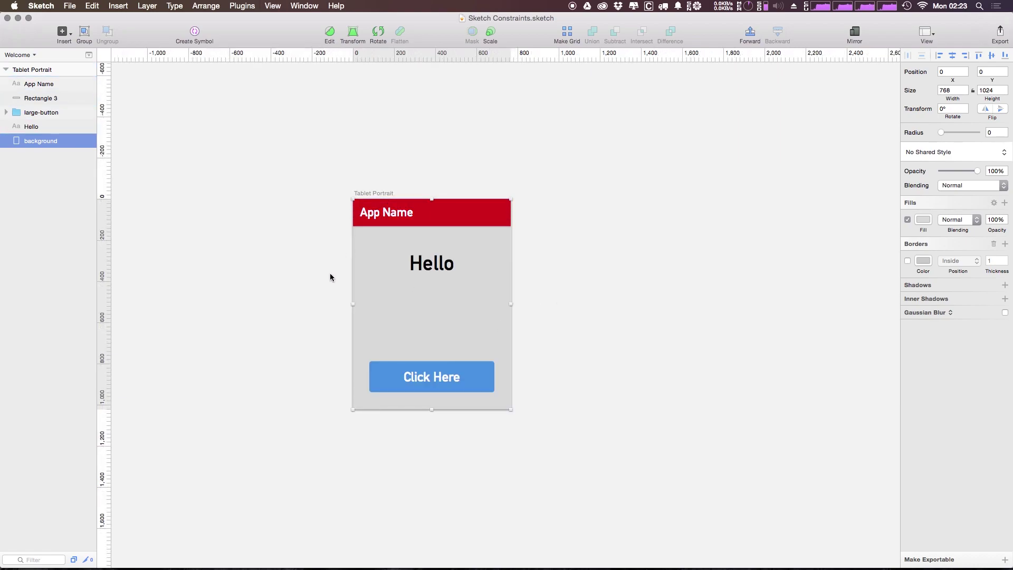
{"action": "left_click", "coordinate": [380, 193]}
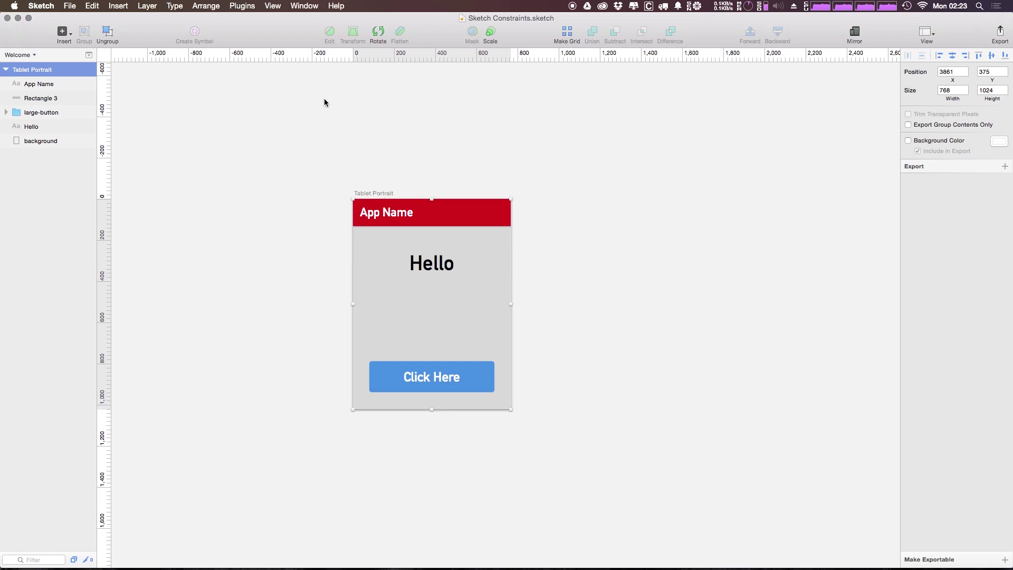
Duplicate the Tablet Portrait artboard and drag the copy's corner to enlarge it.
{"action": "left_click", "coordinate": [37, 72]}
{"action": "key", "text": "super+d"}
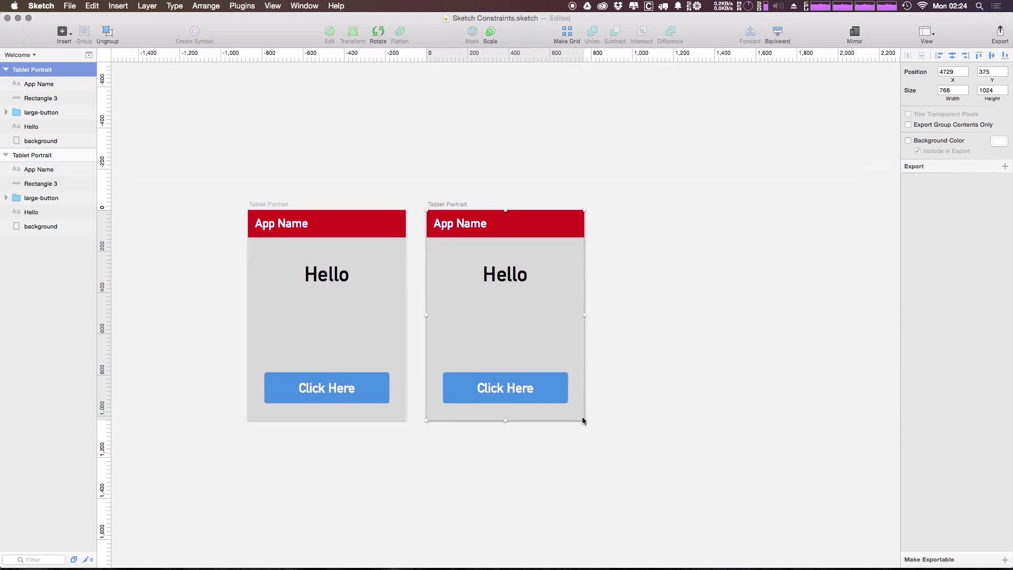
{"action": "left_click_drag", "start_coordinate": [584, 421], "coordinate": [652, 491]}
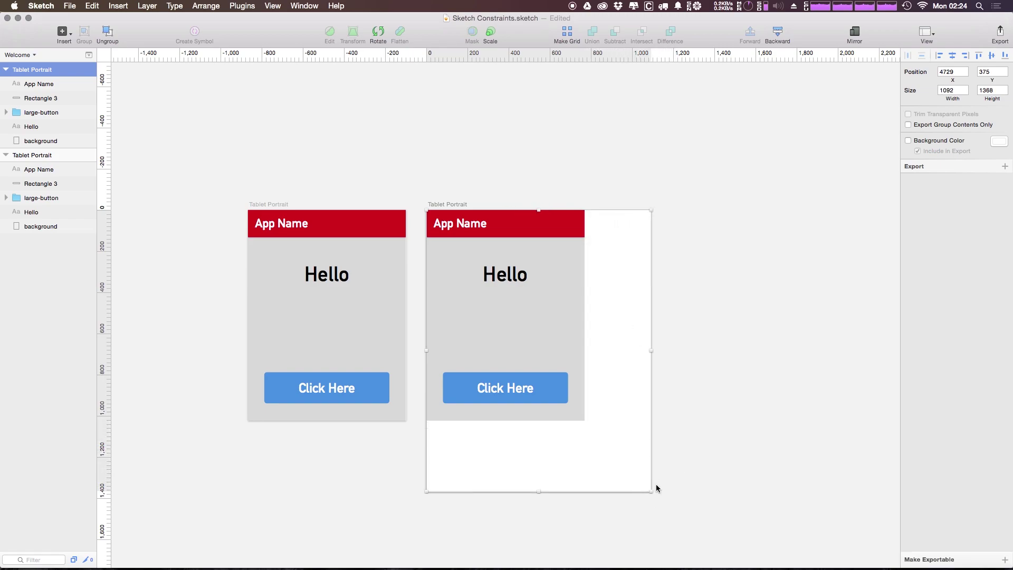
{"action": "left_click", "coordinate": [785, 260]}
{"action": "left_click_drag", "start_coordinate": [826, 356], "coordinate": [927, 169]}
{"action": "left_click_drag", "start_coordinate": [842, 211], "coordinate": [830, 271]}
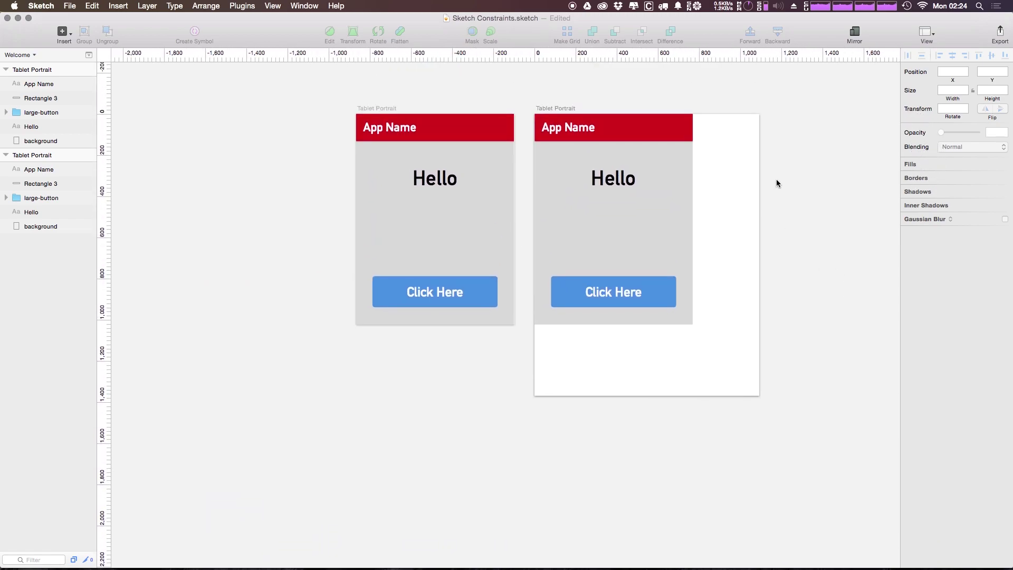
Stretch the copy's grey background and red header bar to fill the larger artboard.
{"action": "left_click", "coordinate": [636, 236]}
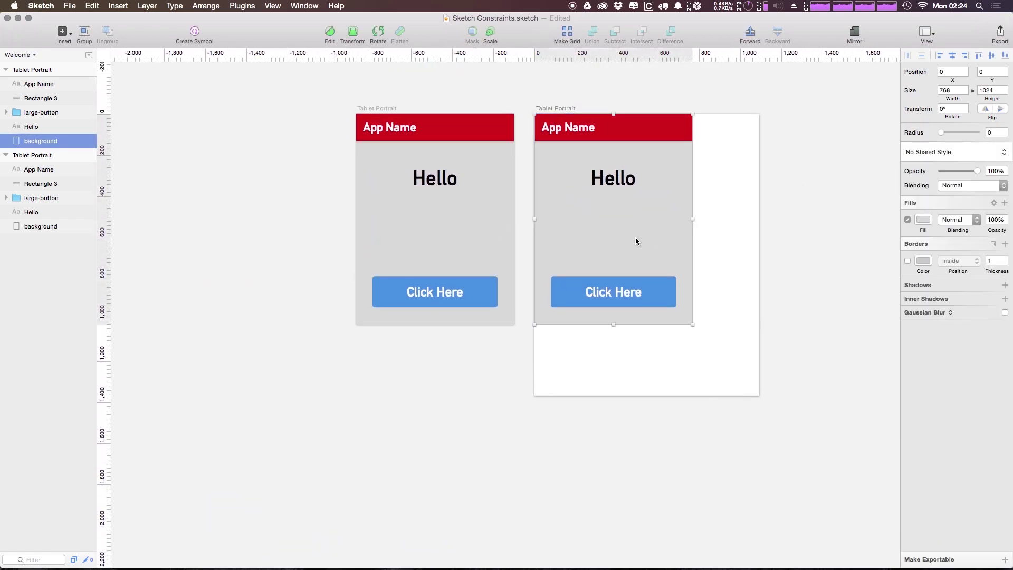
{"action": "left_click_drag", "start_coordinate": [693, 324], "coordinate": [745, 376]}
{"action": "left_click", "coordinate": [686, 130]}
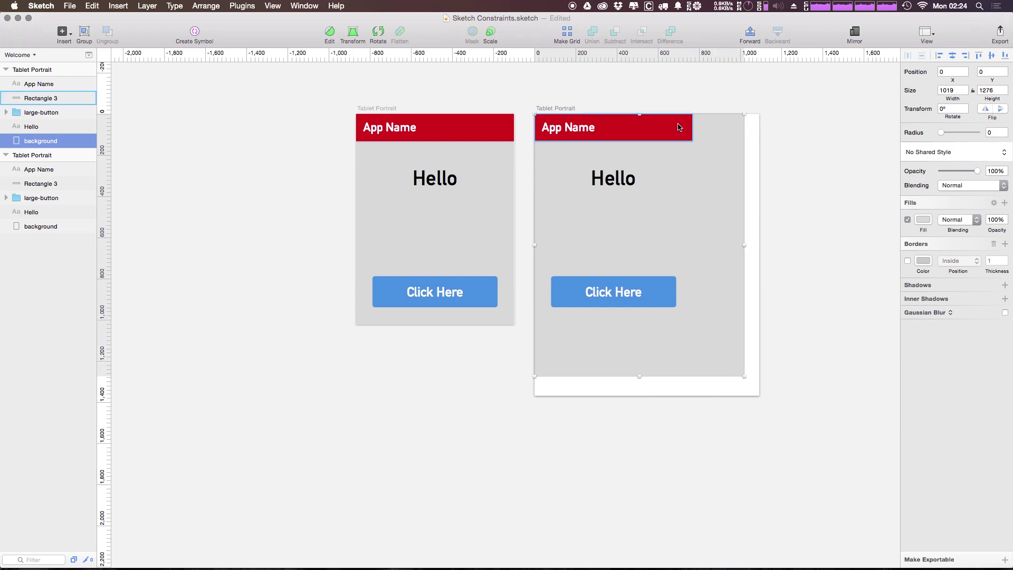
{"action": "left_click_drag", "start_coordinate": [690, 131], "coordinate": [749, 131]}
Centre Hello and the Click Here button horizontally, moving the button down to y 1081.
{"action": "left_click", "coordinate": [632, 185]}
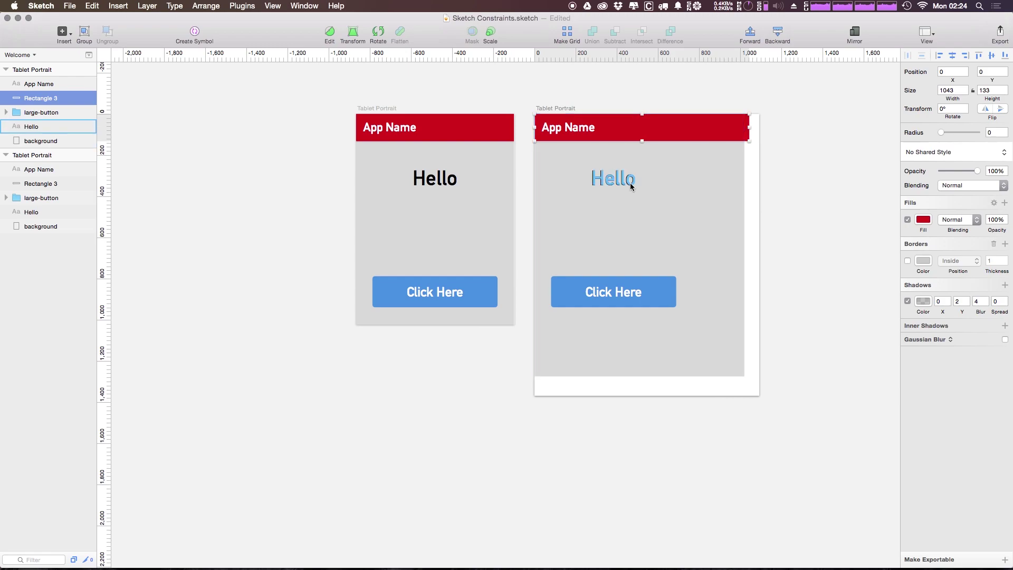
{"action": "left_click", "coordinate": [952, 56]}
{"action": "left_click", "coordinate": [659, 289]}
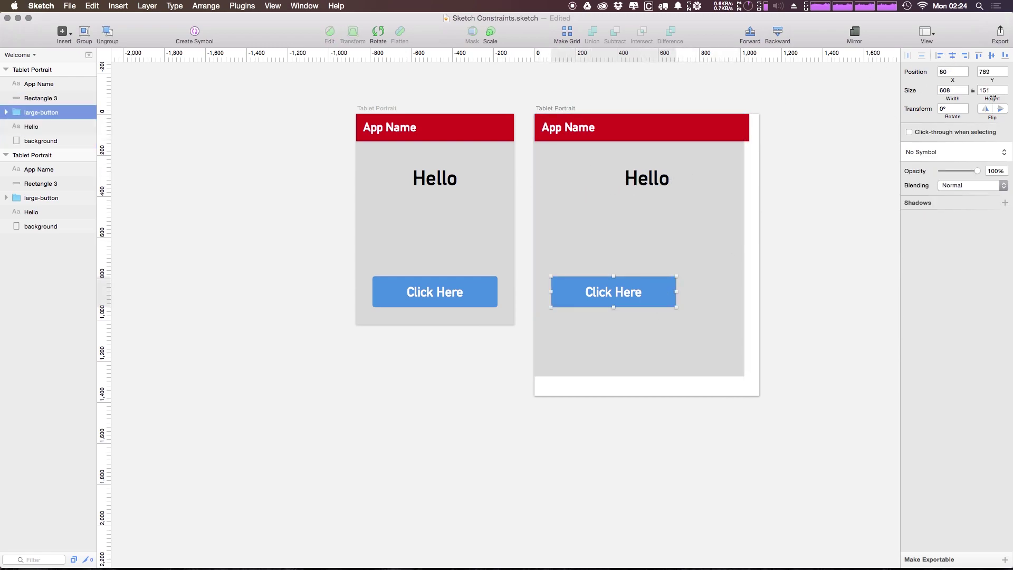
{"action": "left_click", "coordinate": [953, 56]}
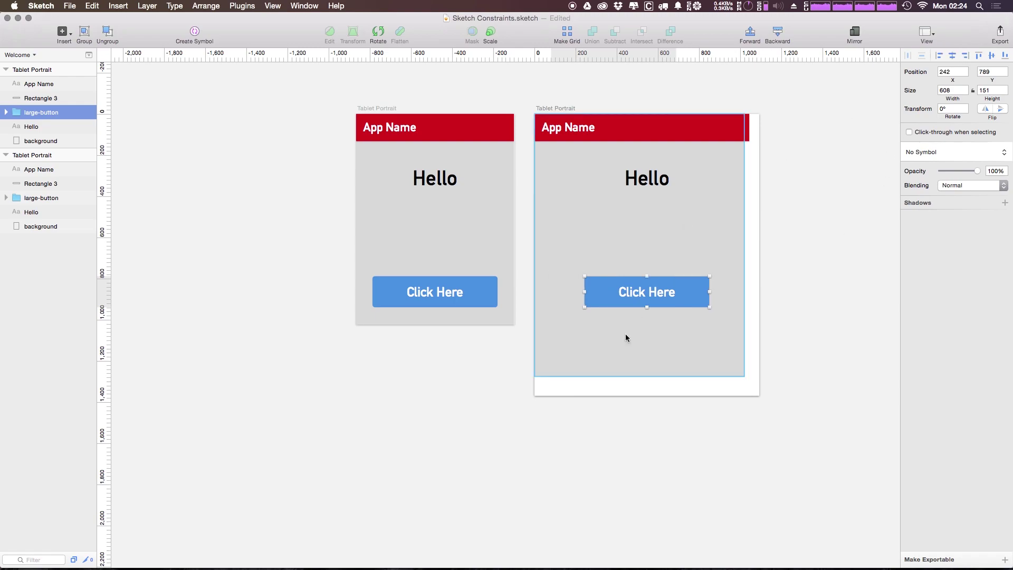
{"action": "left_click_drag", "start_coordinate": [666, 304], "coordinate": [678, 361]}
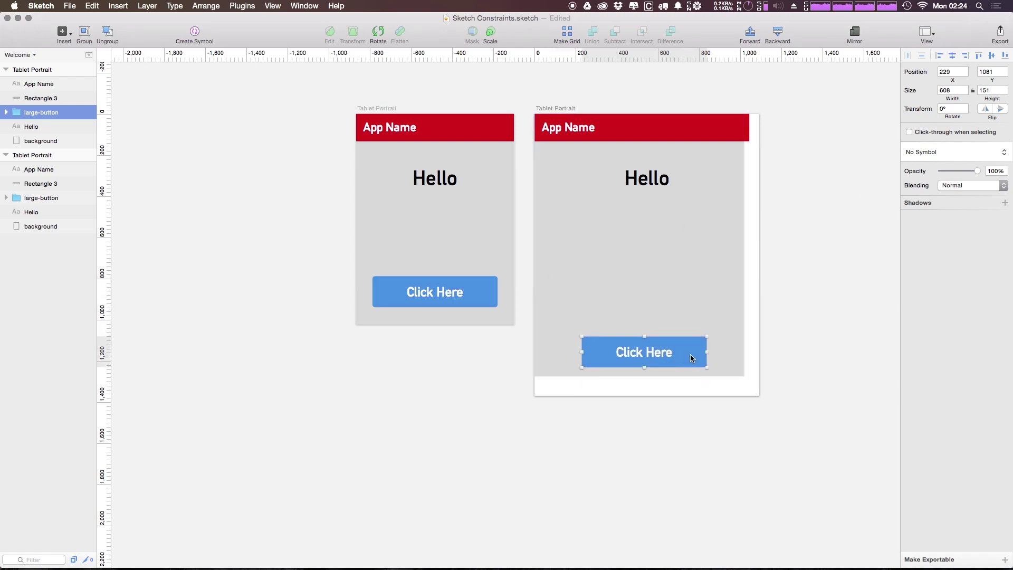
{"action": "left_click", "coordinate": [638, 190]}
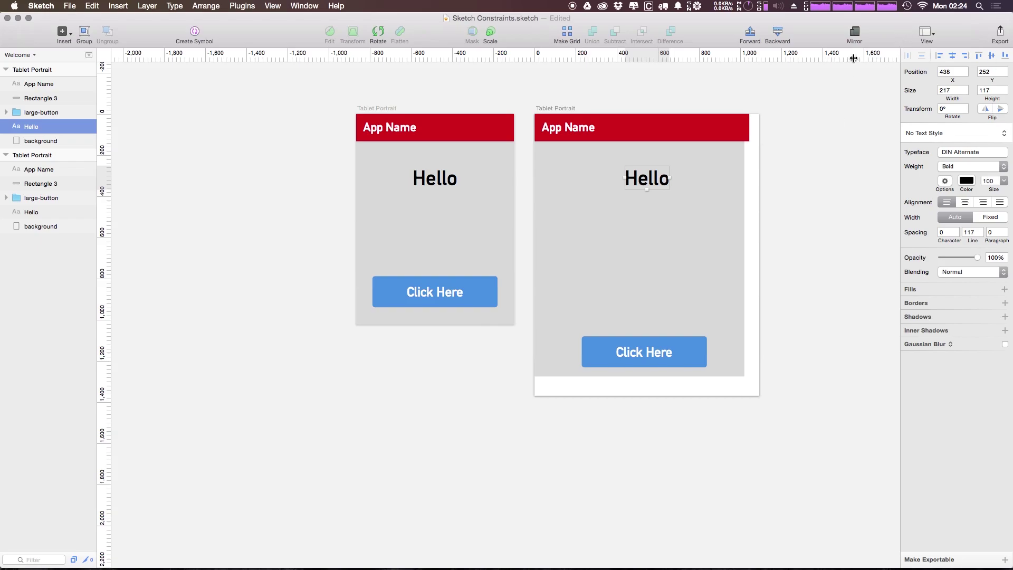
Delete the enlarged copy artboard along with all its layers.
{"action": "left_click", "coordinate": [572, 108]}
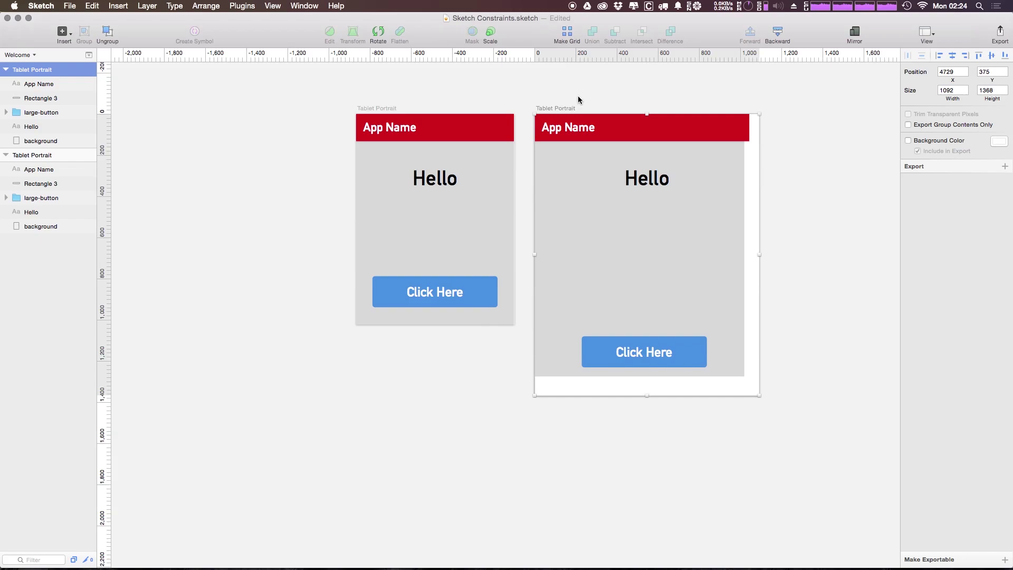
{"action": "key", "text": "BackSpace"}
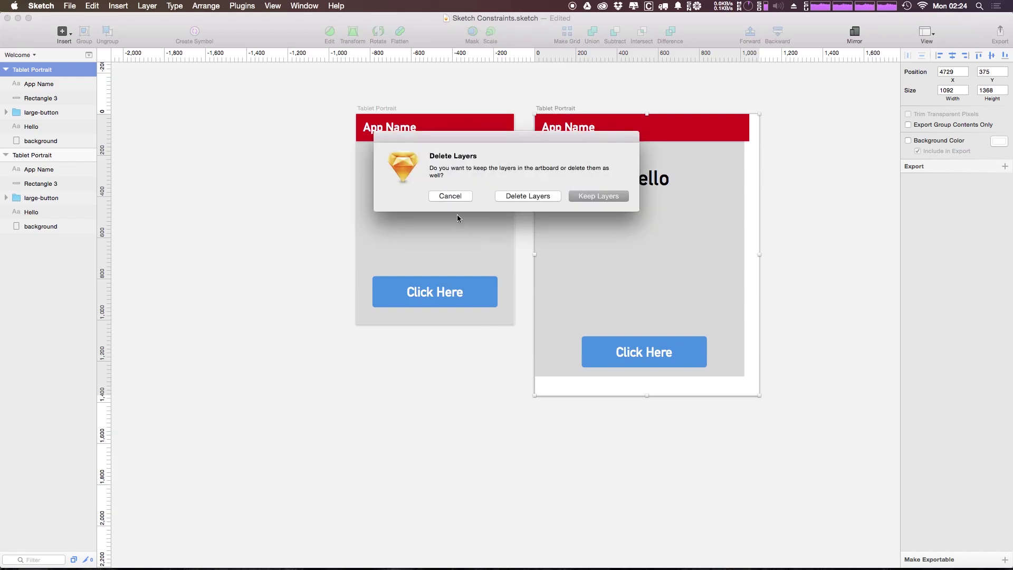
{"action": "left_click", "coordinate": [543, 196]}
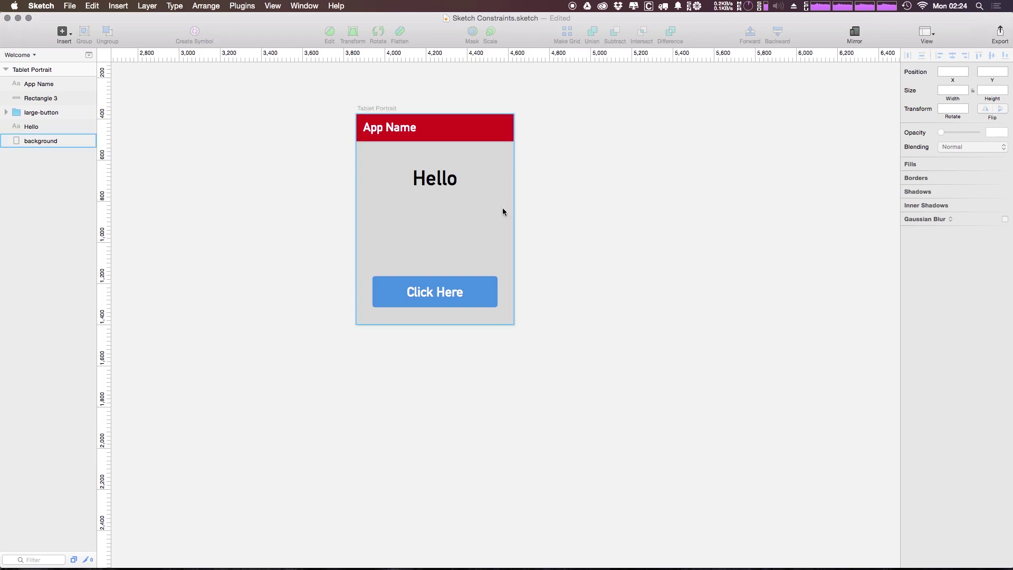
Rename the red header rectangle layer to 'header'.
{"action": "left_click", "coordinate": [46, 85]}
{"action": "left_click", "coordinate": [50, 99]}
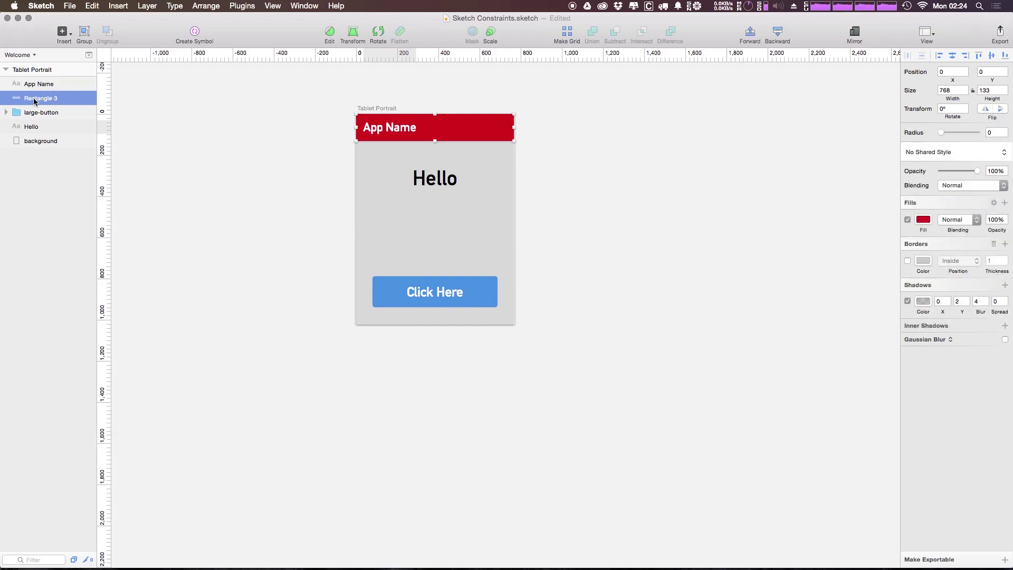
{"action": "double_click", "coordinate": [34, 99]}
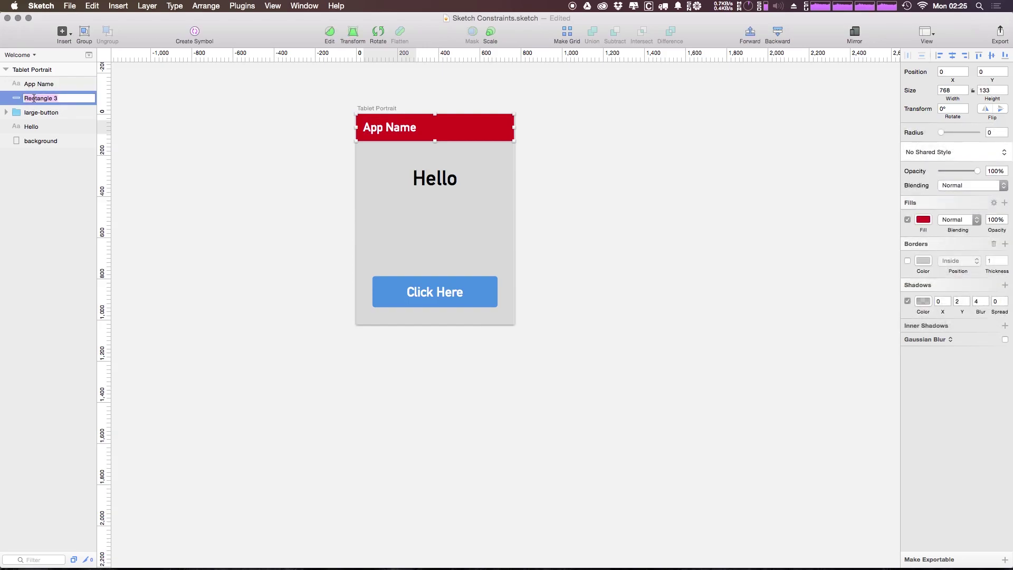
{"action": "type", "text": "header"}
{"action": "key", "text": "Return"}
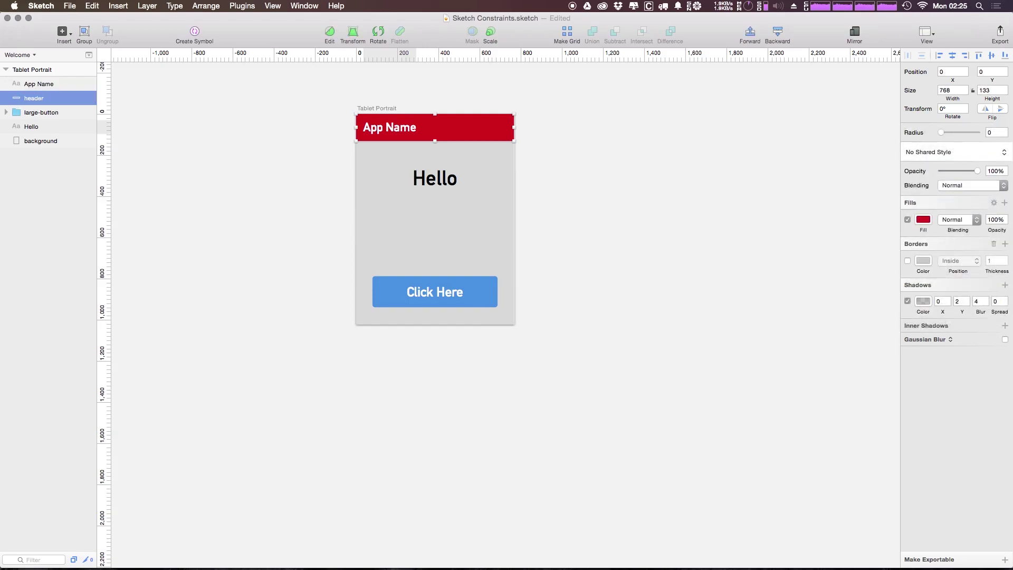
Rename the Hello text layer to 'heading'.
{"action": "left_click", "coordinate": [21, 127]}
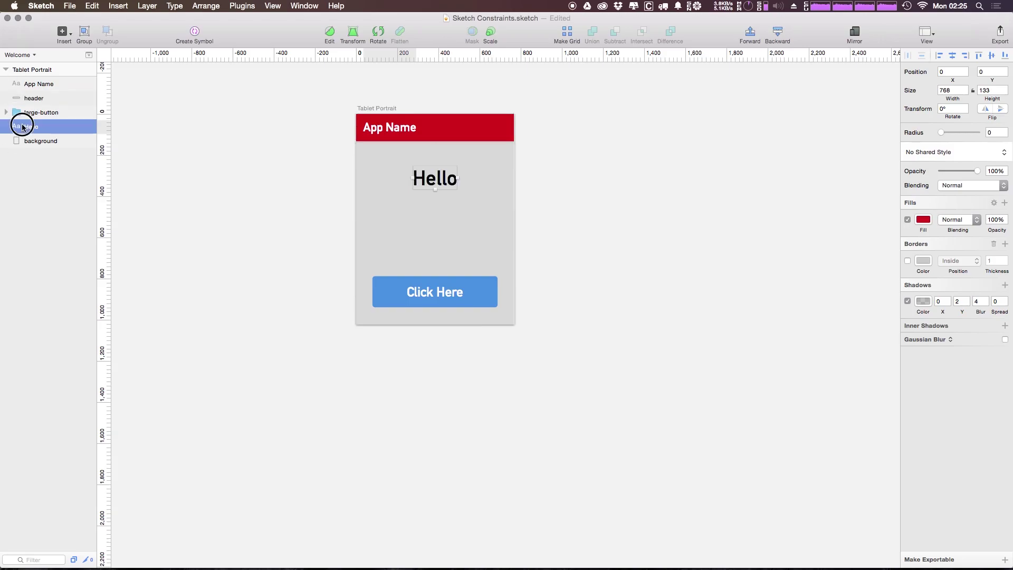
{"action": "left_click", "coordinate": [25, 129]}
{"action": "double_click", "coordinate": [24, 129]}
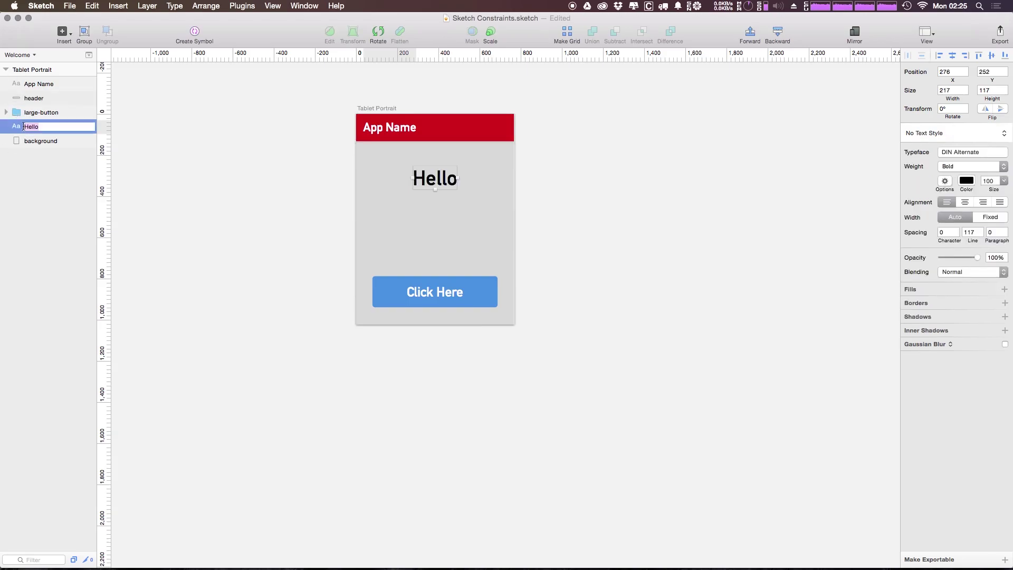
{"action": "type", "text": "headeing"}
{"action": "key", "text": "Return"}
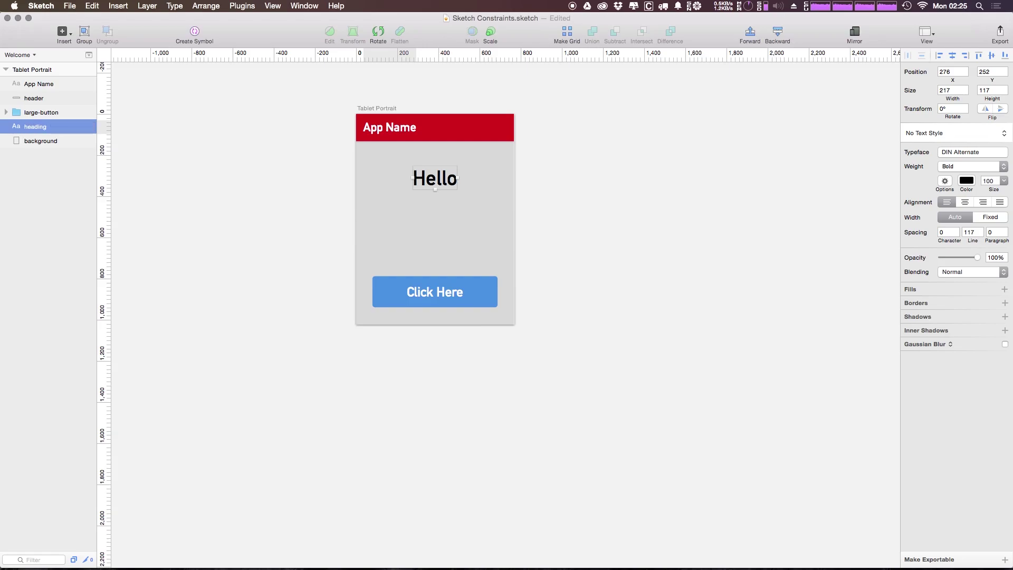
Review the App Name, header, large-button and background layers, then select the heading.
{"action": "left_click", "coordinate": [128, 209]}
{"action": "left_click", "coordinate": [29, 85]}
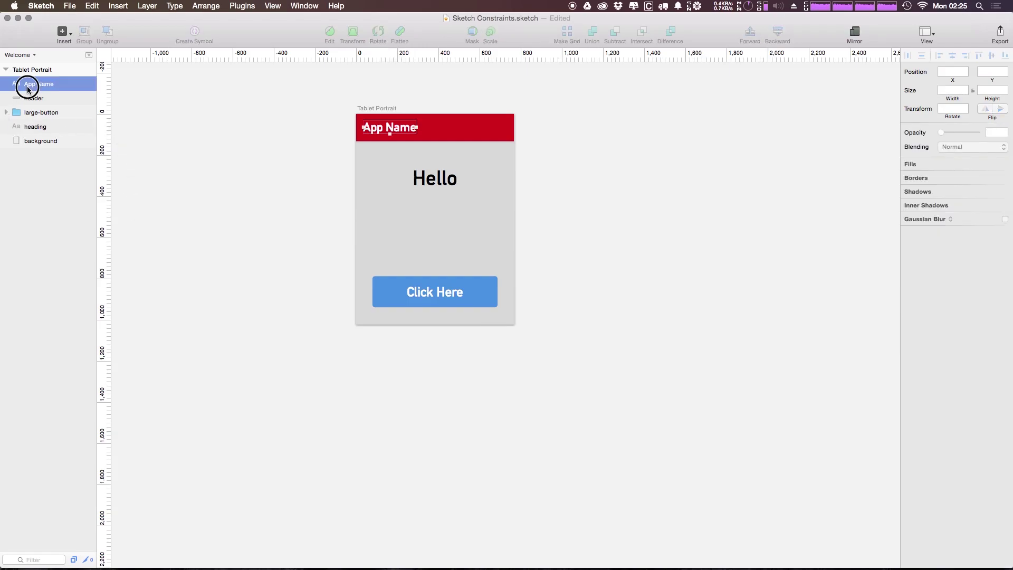
{"action": "left_click", "coordinate": [43, 98]}
{"action": "left_click", "coordinate": [34, 111]}
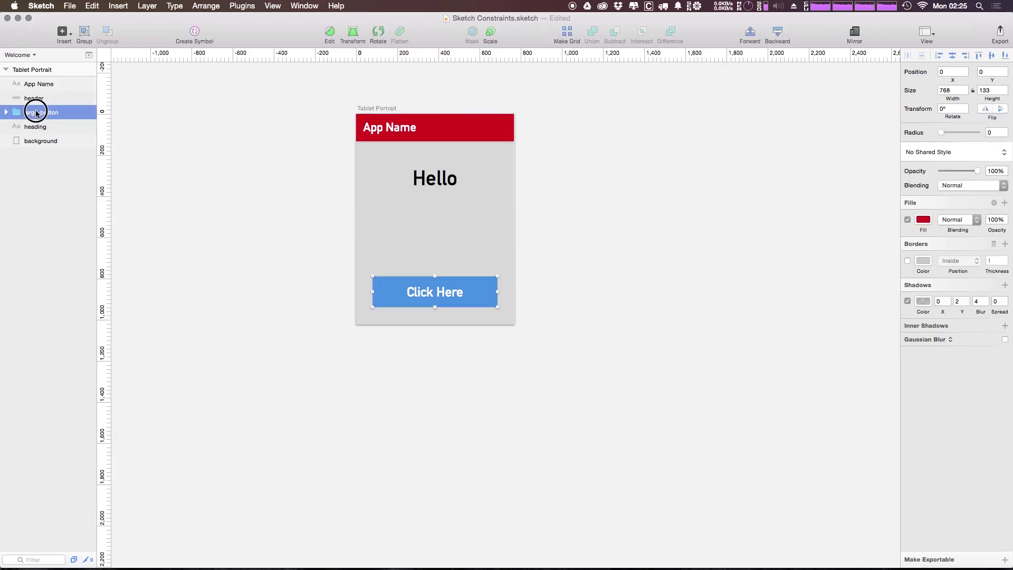
{"action": "left_click", "coordinate": [22, 140]}
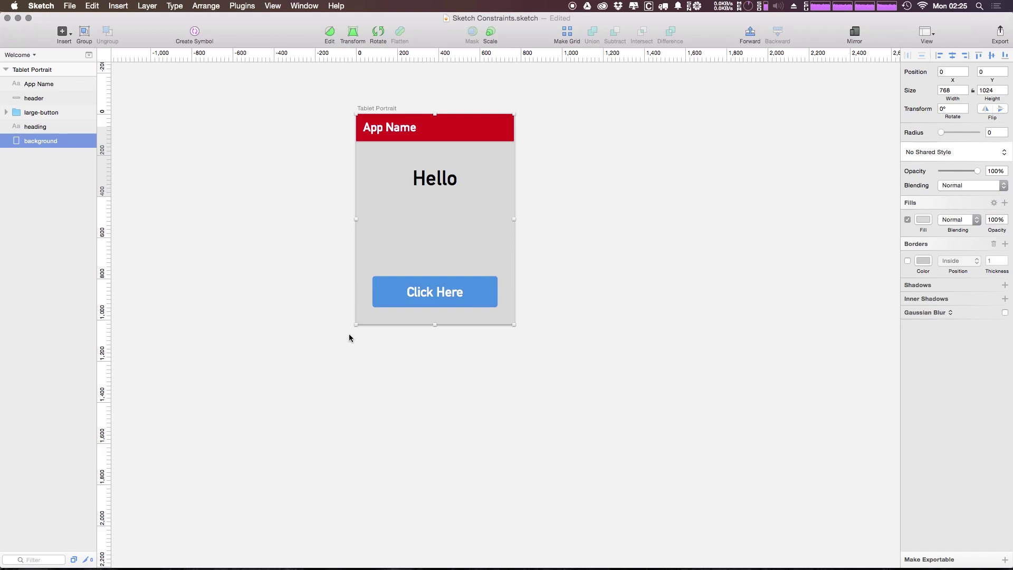
{"action": "left_click", "coordinate": [429, 183]}
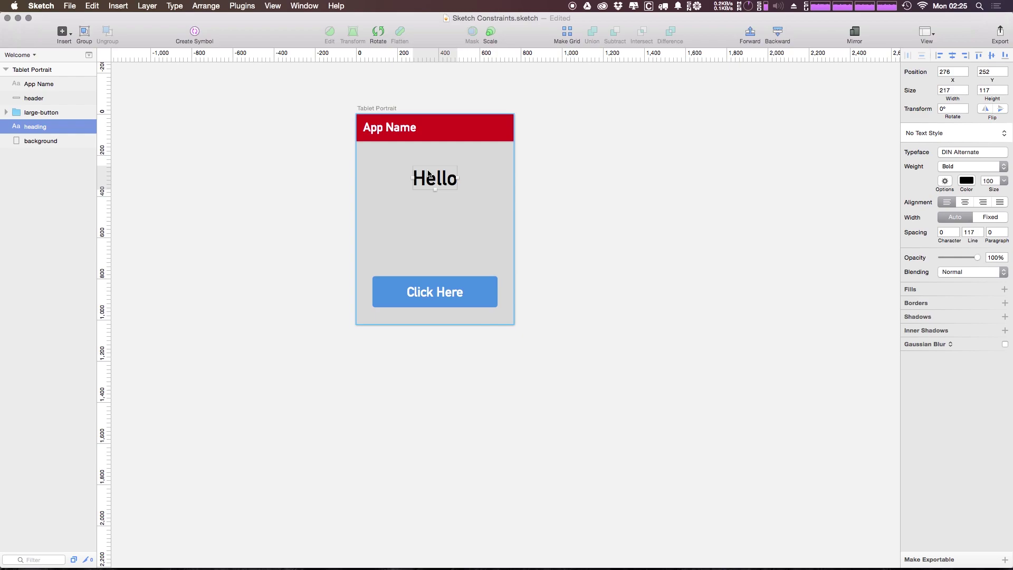
Give the heading Sketch Constraints of top 252 with Align Horizontally checked.
{"action": "key", "text": "ctrl+super+c"}
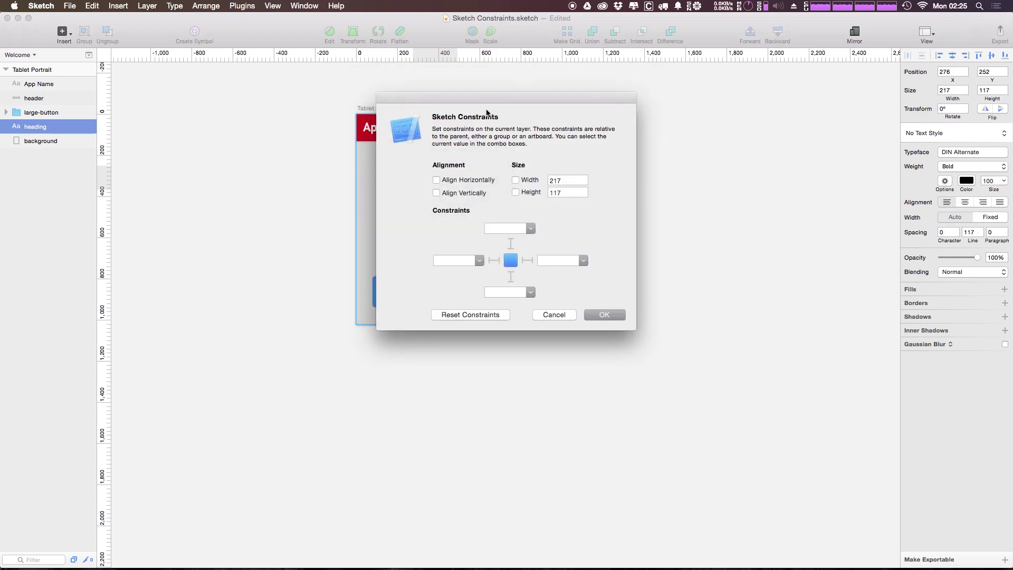
{"action": "left_click_drag", "start_coordinate": [486, 112], "coordinate": [667, 108]}
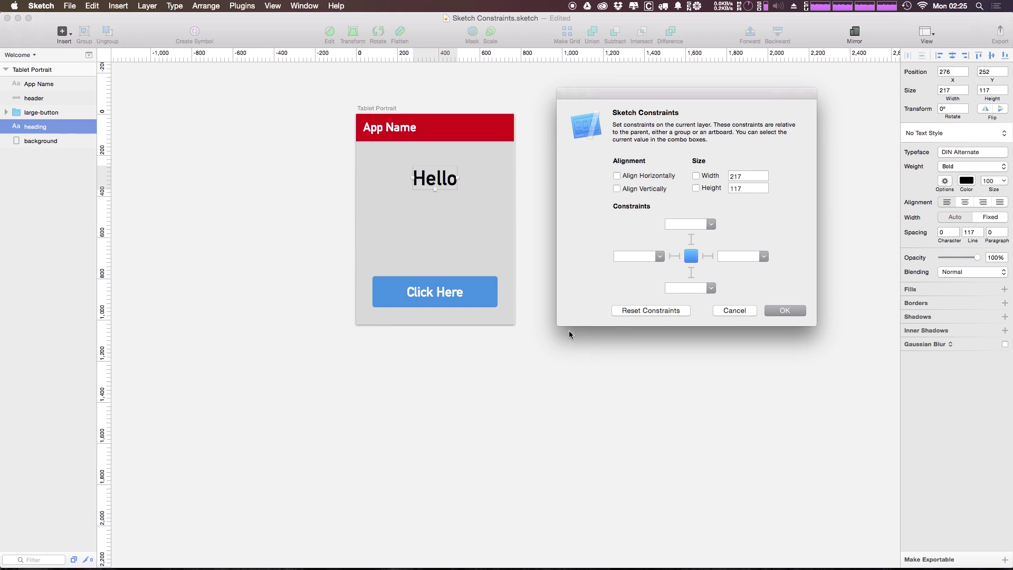
{"action": "left_click", "coordinate": [710, 225]}
{"action": "left_click", "coordinate": [710, 224]}
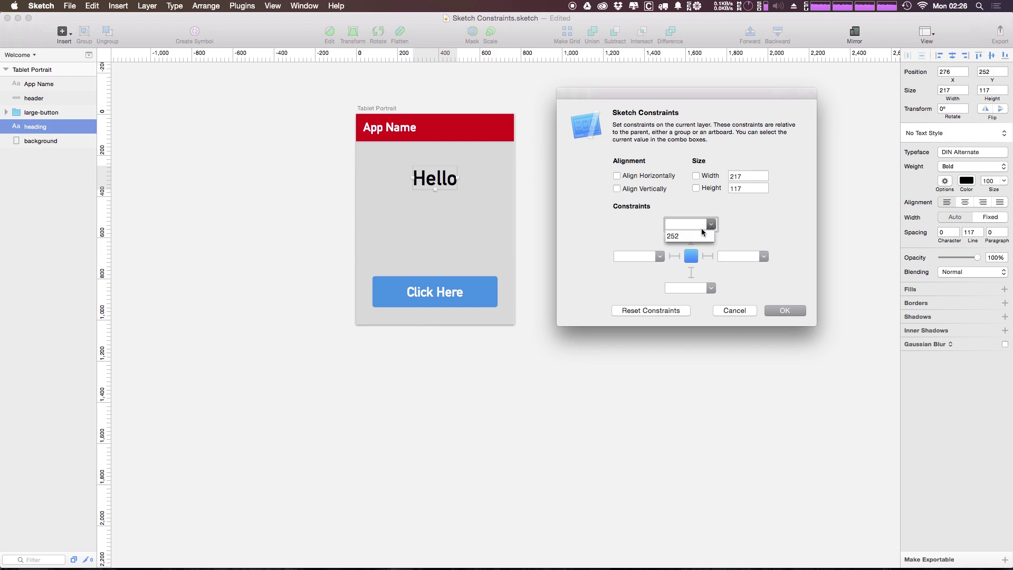
{"action": "left_click", "coordinate": [675, 236]}
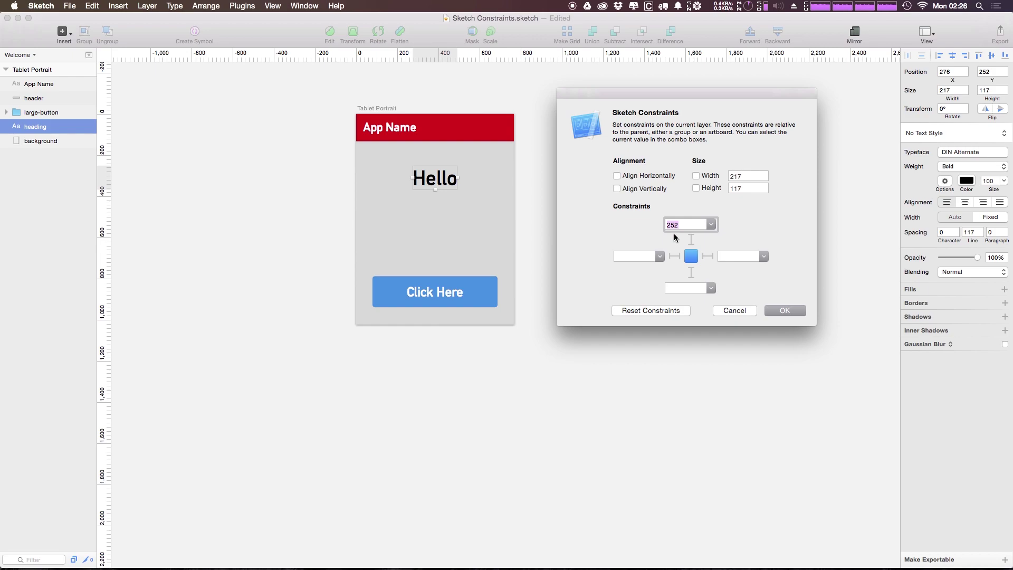
{"action": "left_click", "coordinate": [711, 225]}
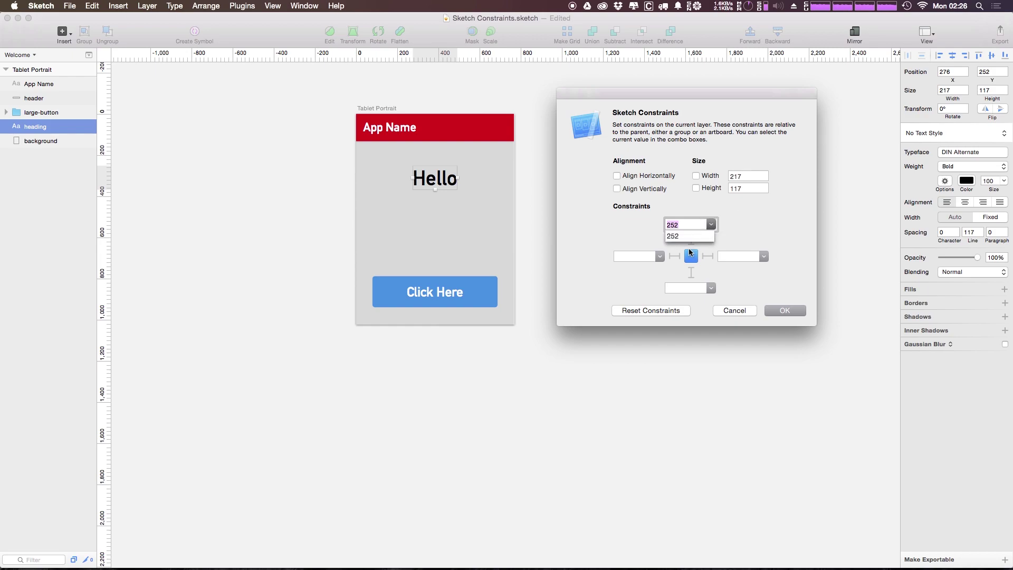
{"action": "left_click", "coordinate": [677, 238]}
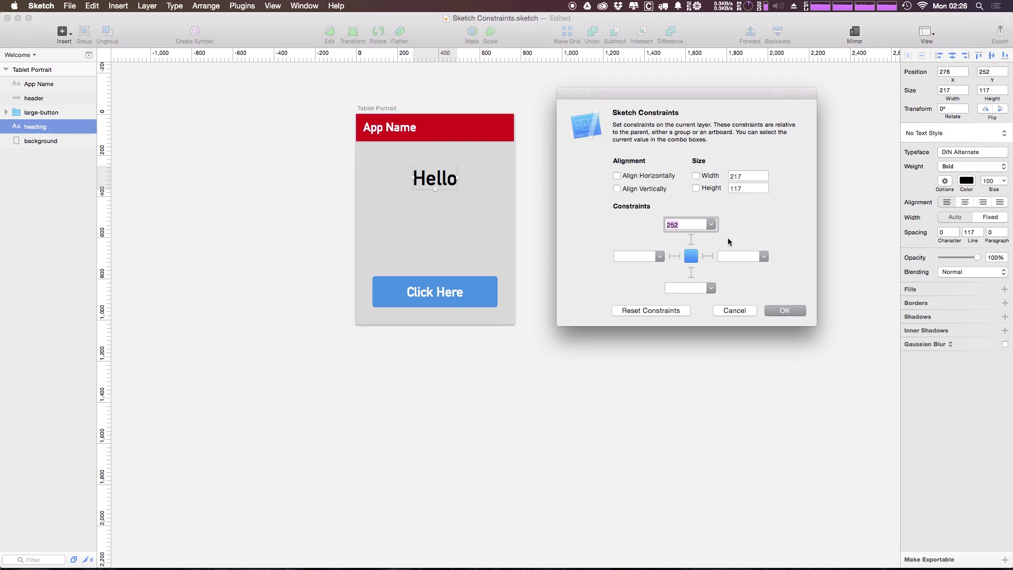
{"action": "left_click", "coordinate": [618, 177]}
{"action": "left_click", "coordinate": [787, 310]}
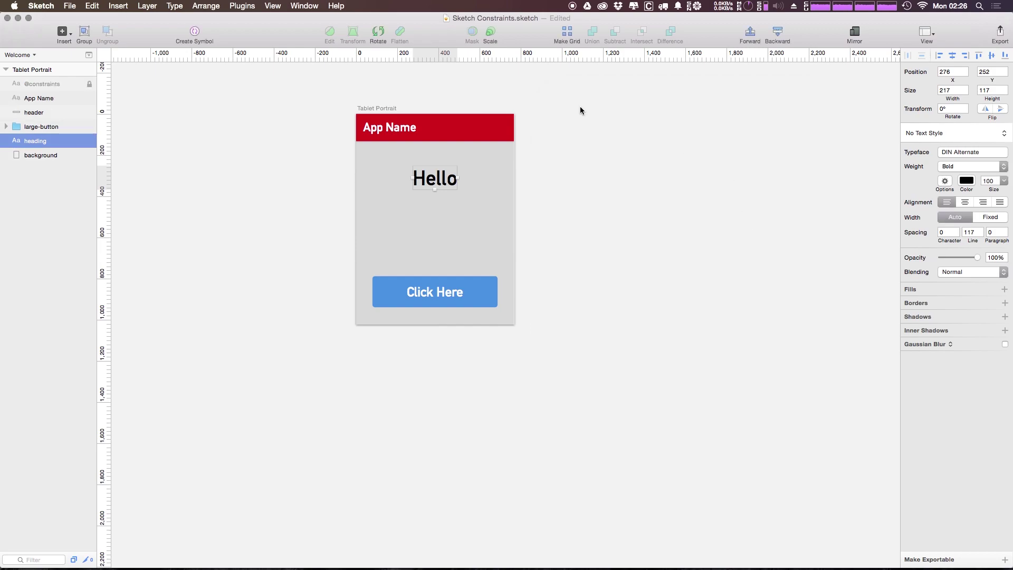
Duplicate the Tablet Portrait artboard, enlarge the copy to 1235×1432 and reapply constraints.
{"action": "left_click_drag", "start_coordinate": [468, 95], "coordinate": [327, 217]}
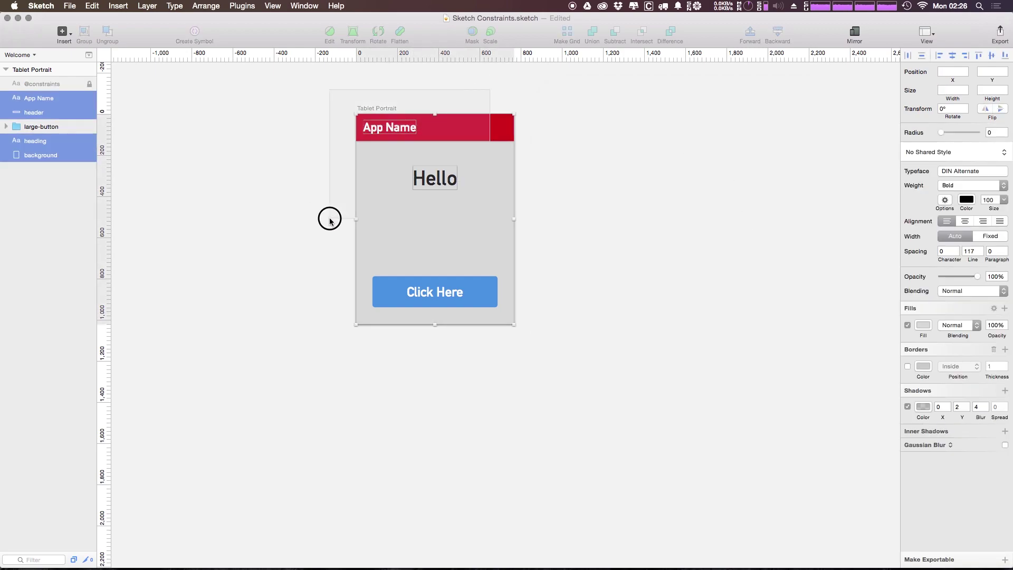
{"action": "left_click", "coordinate": [31, 71]}
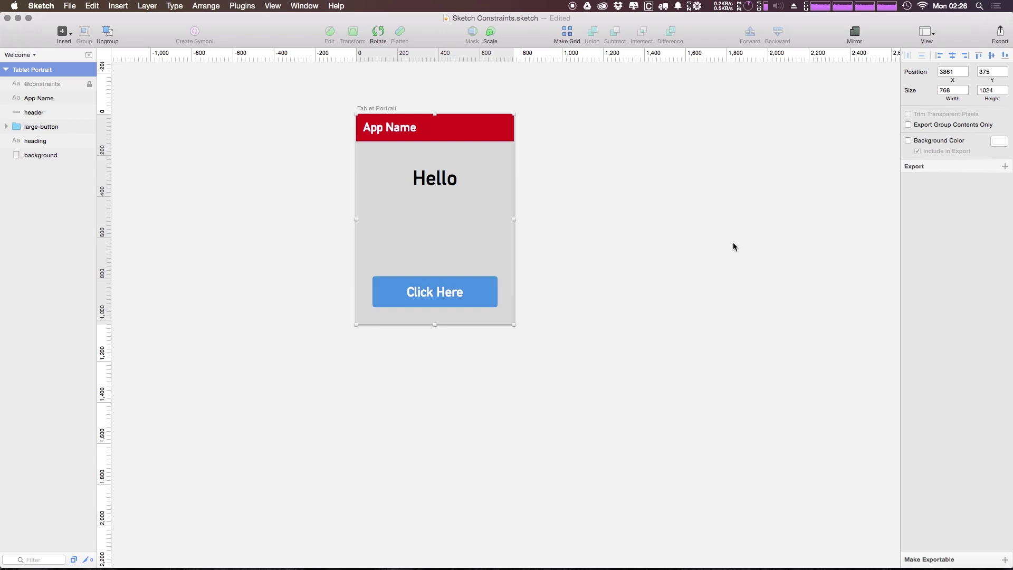
{"action": "key", "text": "super+d"}
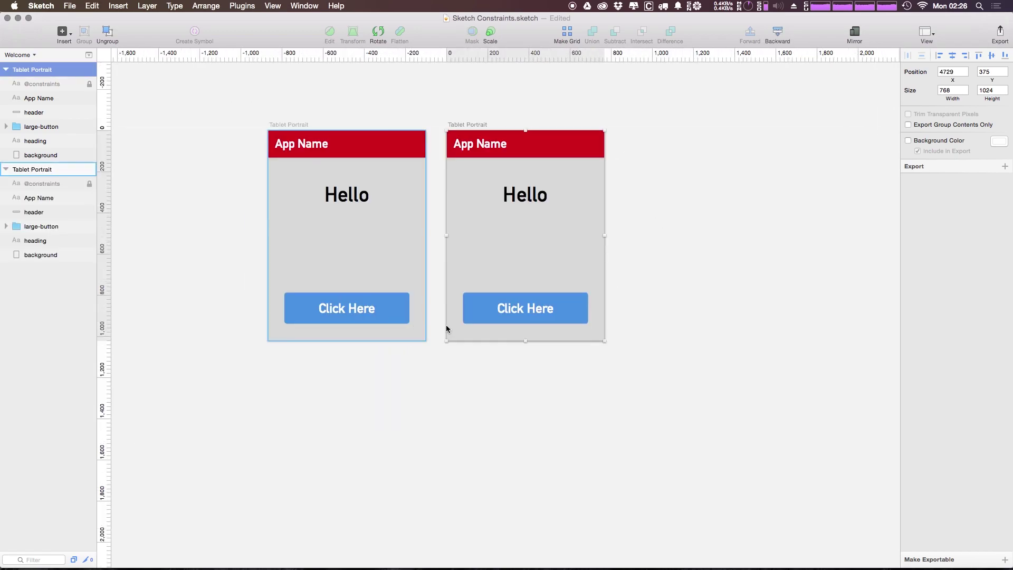
{"action": "left_click_drag", "start_coordinate": [605, 340], "coordinate": [701, 425]}
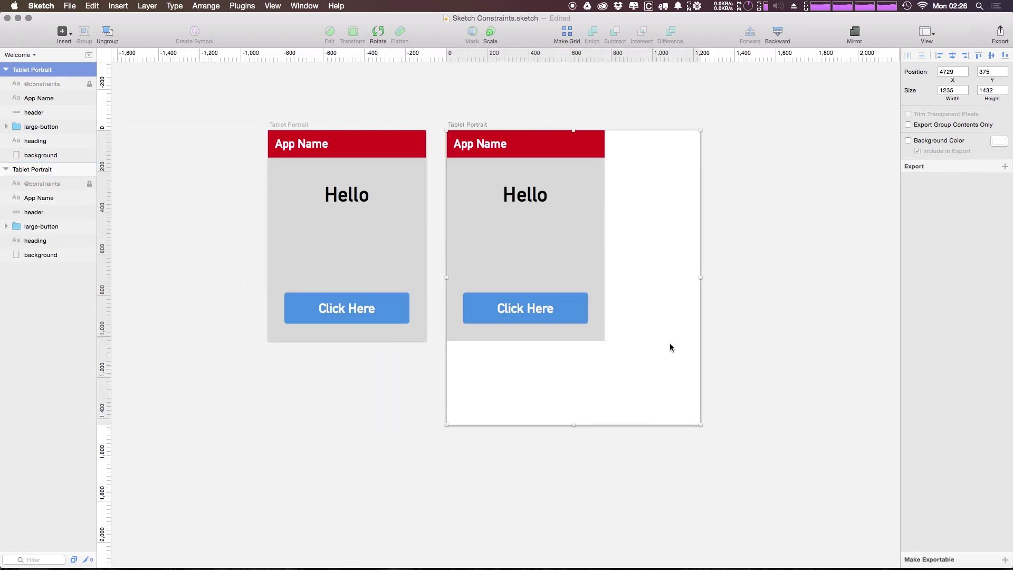
{"action": "left_click", "coordinate": [766, 253]}
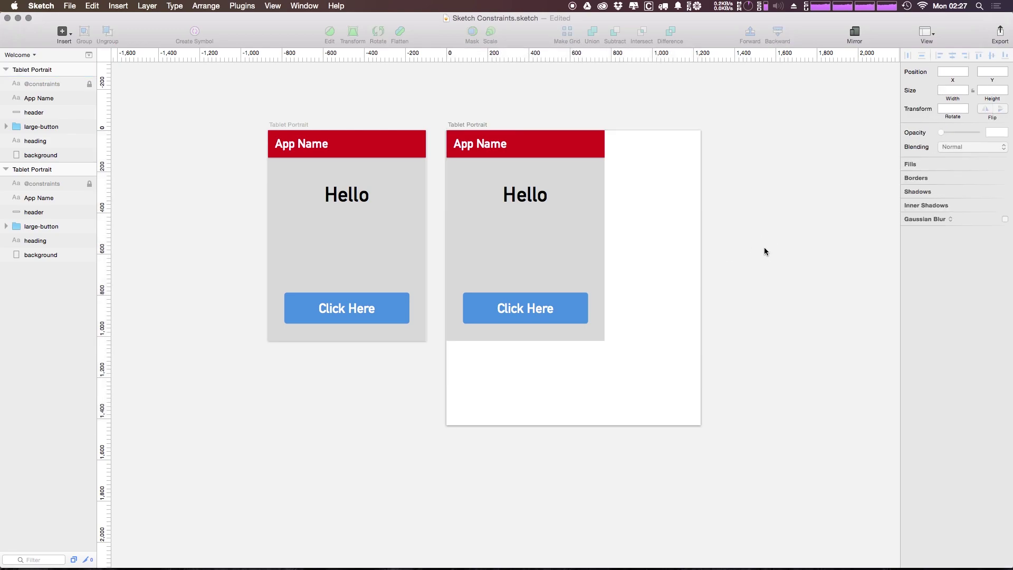
{"action": "key", "text": "ctrl+l"}
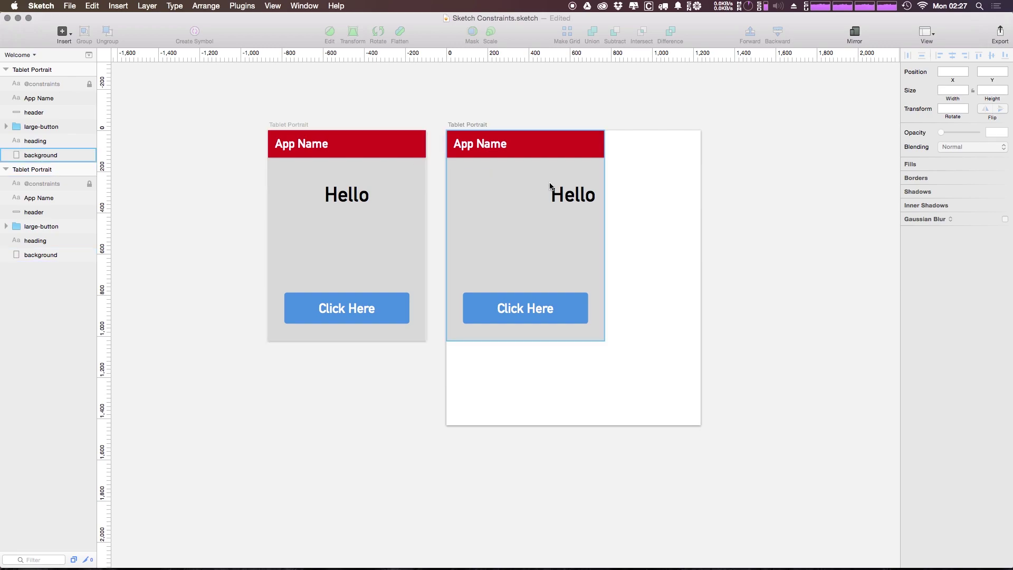
{"action": "left_click", "coordinate": [473, 130]}
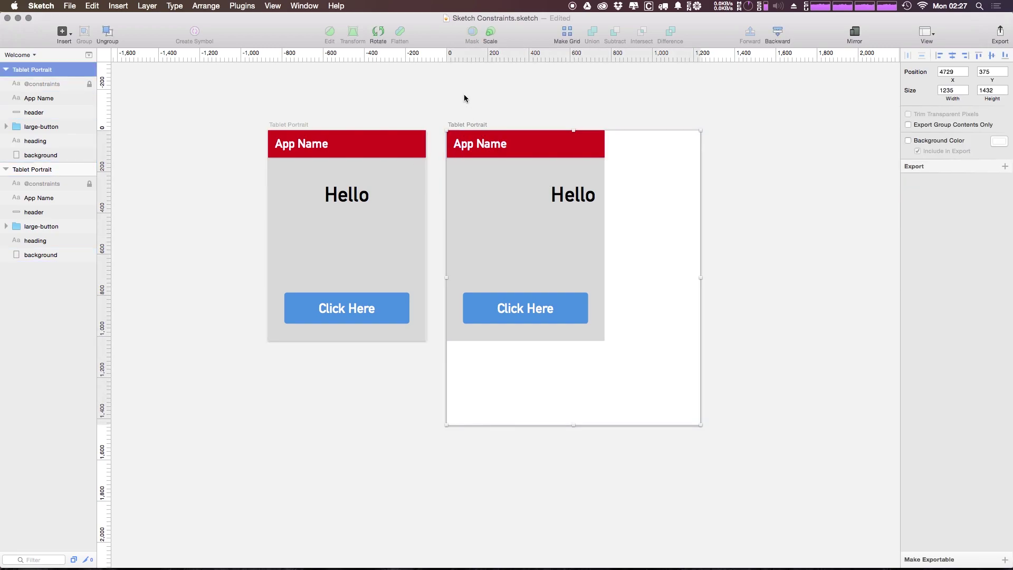
Delete the enlarged duplicate with its layers, then group the header bar and App Name as 'header'.
{"action": "key", "text": "Delete"}
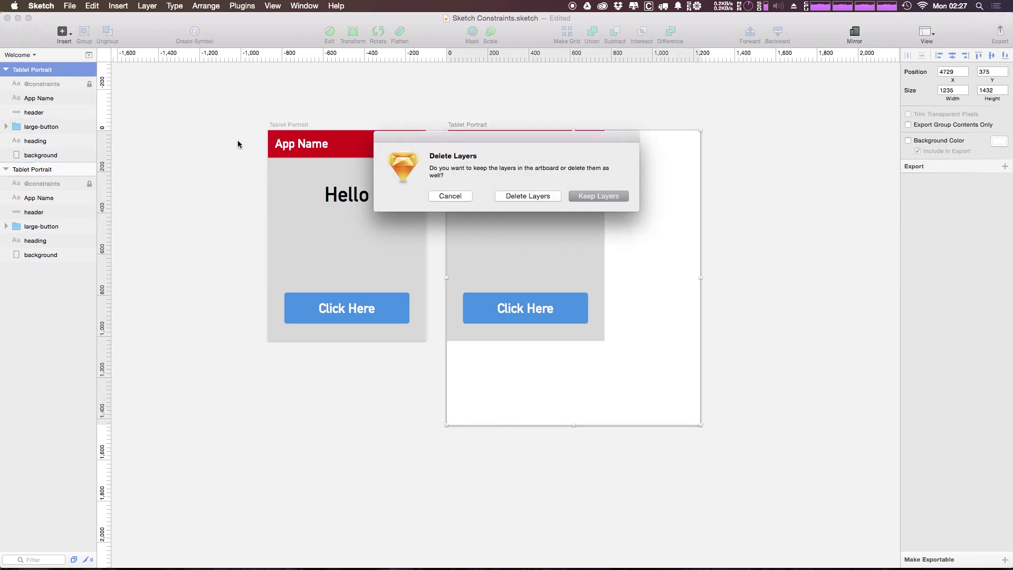
{"action": "left_click", "coordinate": [528, 196]}
{"action": "left_click", "coordinate": [58, 115]}
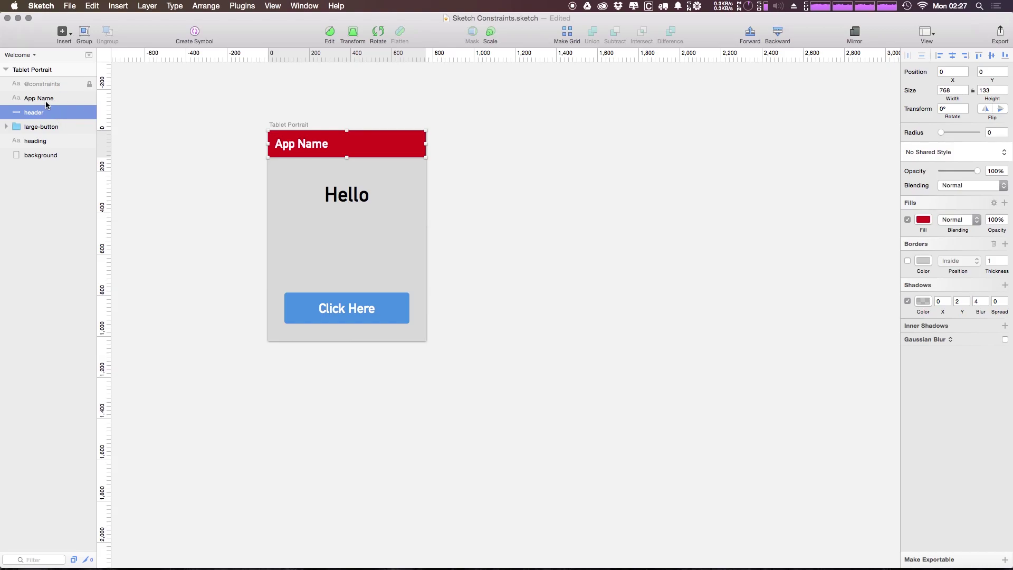
{"action": "left_click", "coordinate": [47, 100], "text": "shift"}
{"action": "key", "text": "super+g"}
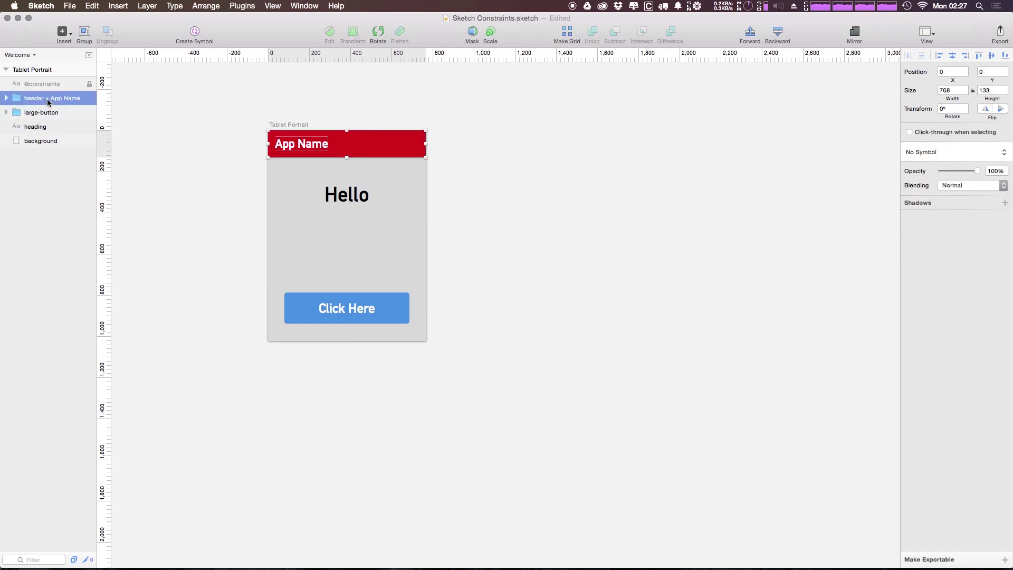
{"action": "double_click", "coordinate": [44, 103]}
{"action": "type", "text": "header"}
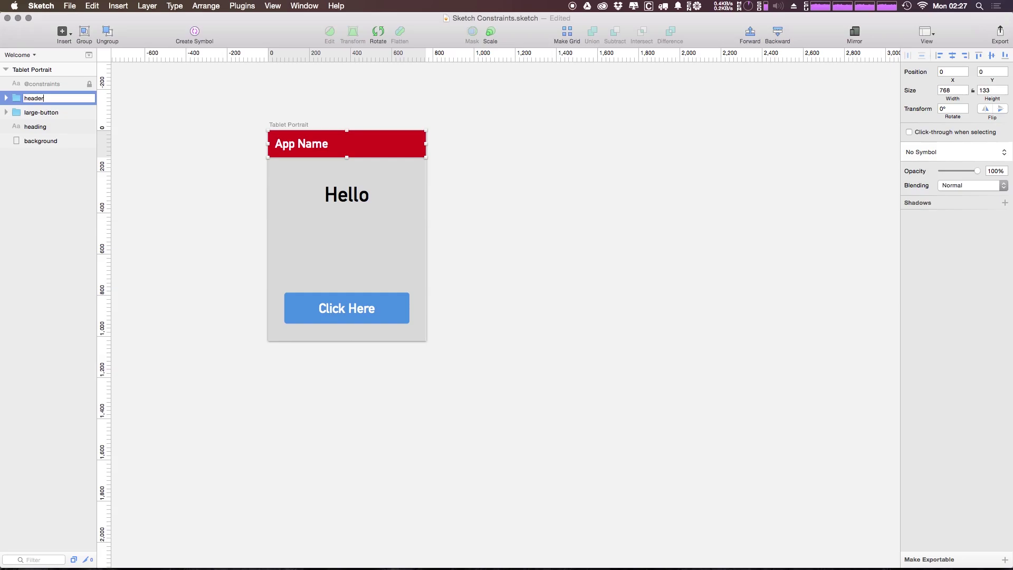
{"action": "key", "text": "Return"}
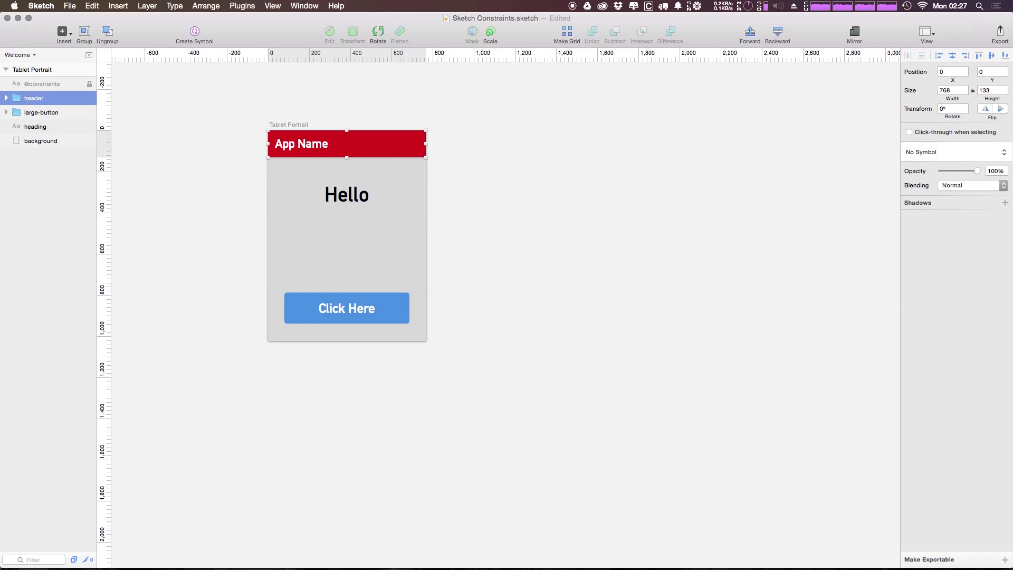
Set the header group's constraints to 0 for left, right and top spacing.
{"action": "key", "text": "ctrl+super+c"}
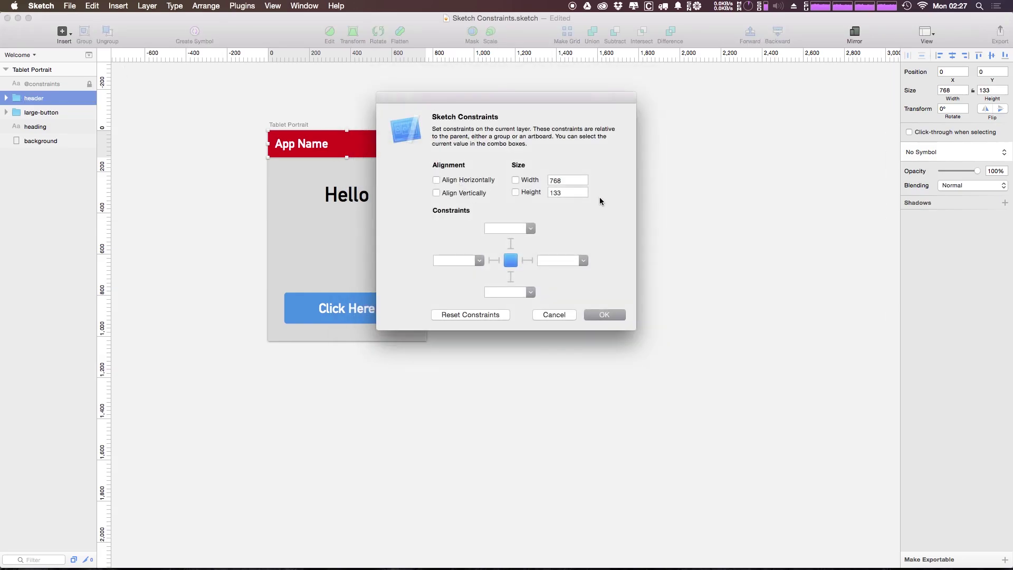
{"action": "left_click", "coordinate": [568, 262]}
{"action": "left_click", "coordinate": [580, 263]}
{"action": "left_click", "coordinate": [562, 272]}
{"action": "left_click", "coordinate": [478, 262]}
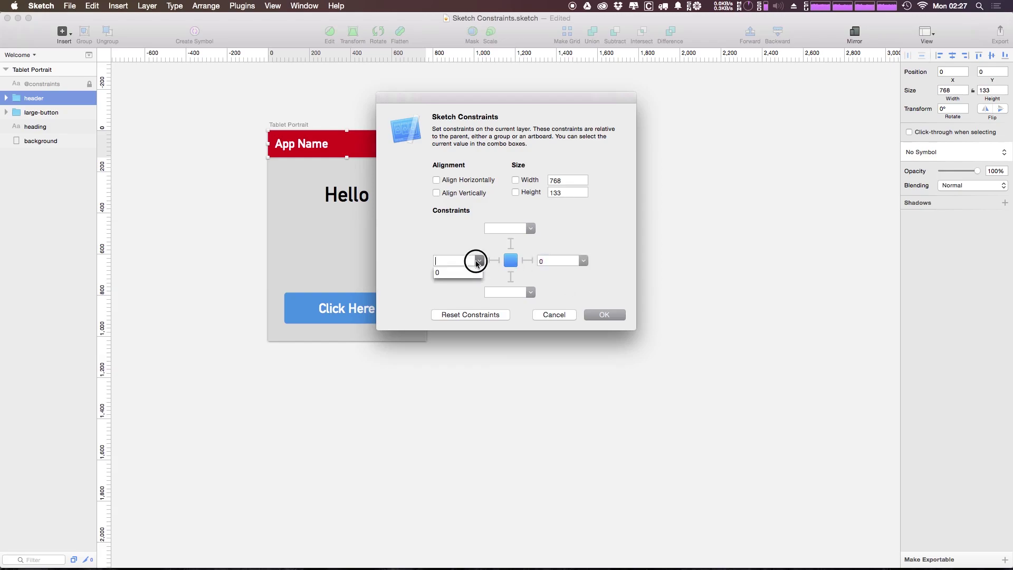
{"action": "left_click", "coordinate": [468, 273]}
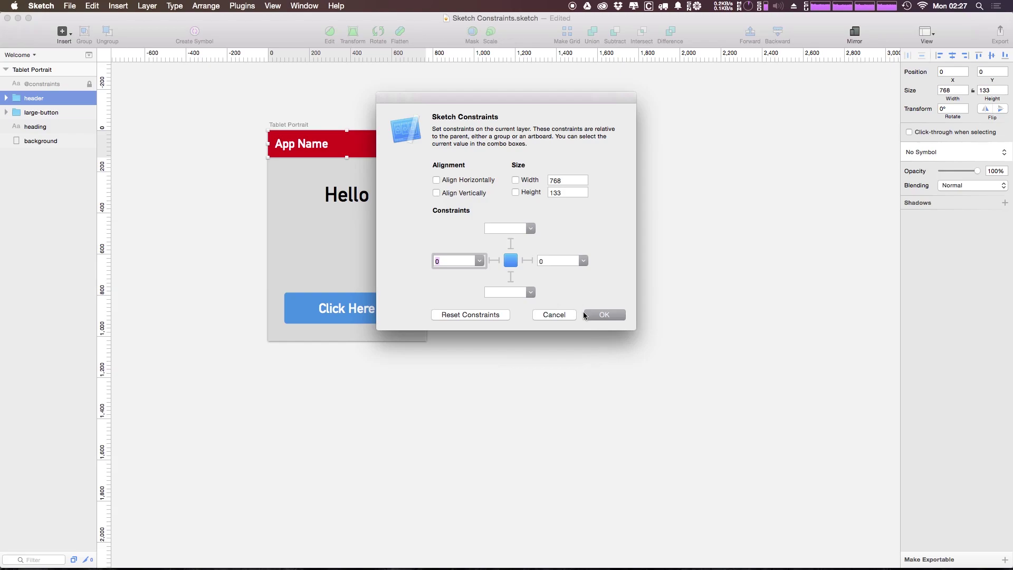
{"action": "left_click", "coordinate": [531, 228]}
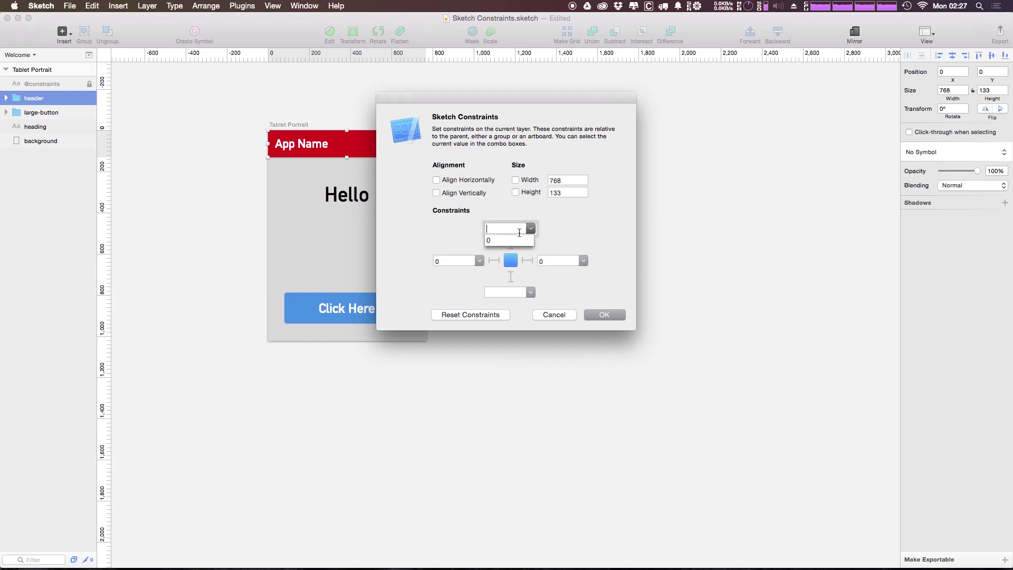
{"action": "left_click", "coordinate": [513, 242]}
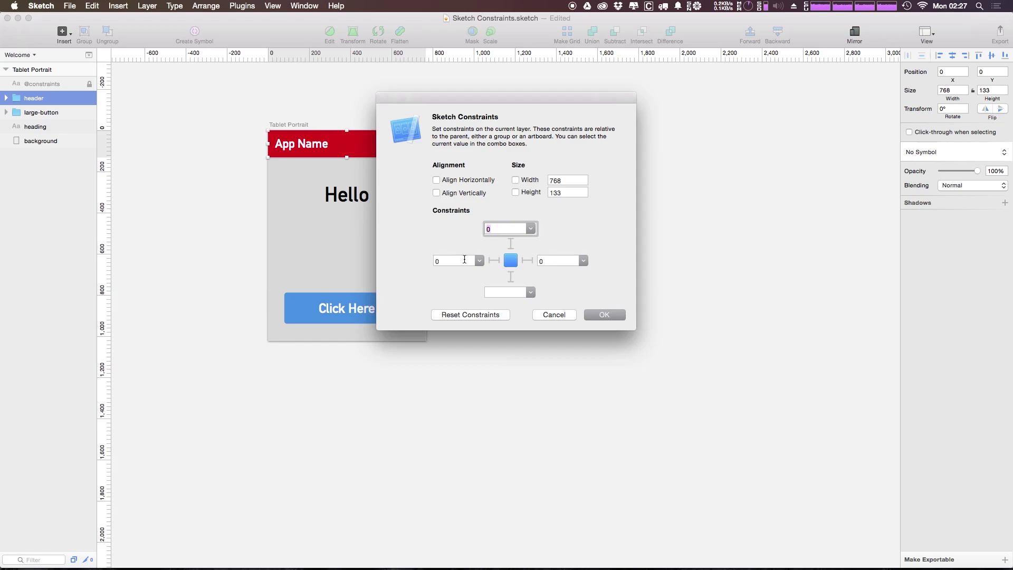
{"action": "left_click", "coordinate": [603, 316]}
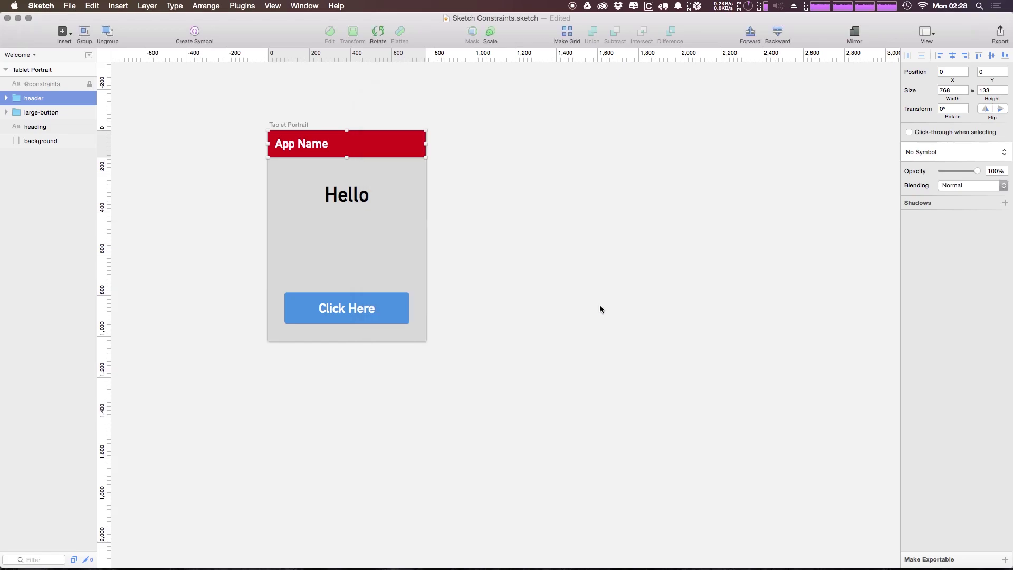
Constrain the background layer 0 from the left, top, right and bottom edges.
{"action": "left_click", "coordinate": [408, 241]}
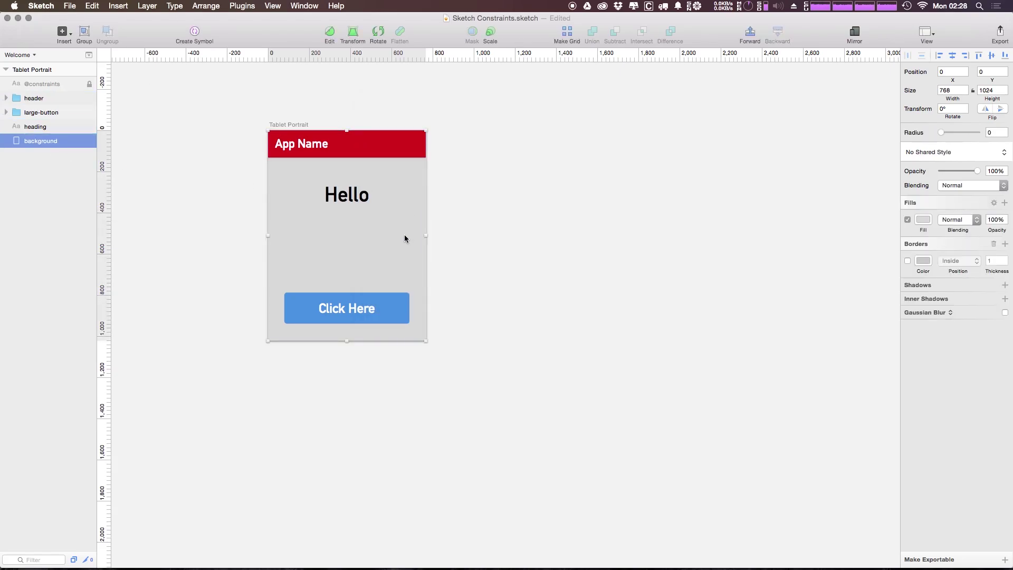
{"action": "right_click", "coordinate": [57, 140]}
{"action": "left_click", "coordinate": [183, 153]}
{"action": "key", "text": "ctrl+c"}
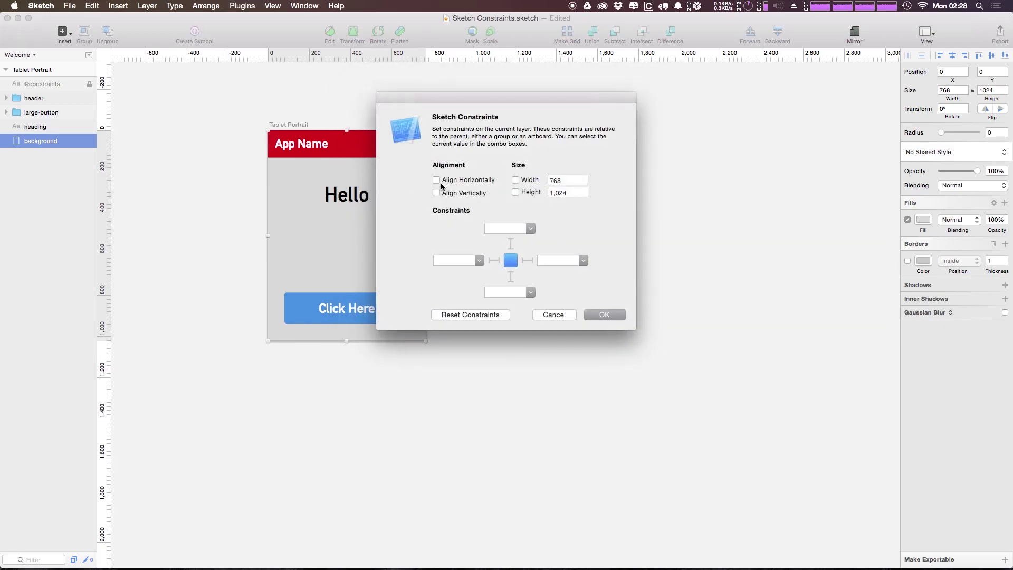
{"action": "left_click", "coordinate": [454, 261]}
{"action": "type", "text": "0"}
{"action": "left_click", "coordinate": [504, 228]}
{"action": "type", "text": "0"}
{"action": "left_click", "coordinate": [554, 261]}
{"action": "type", "text": "0"}
{"action": "left_click", "coordinate": [523, 292]}
{"action": "type", "text": "0"}
{"action": "left_click", "coordinate": [614, 315]}
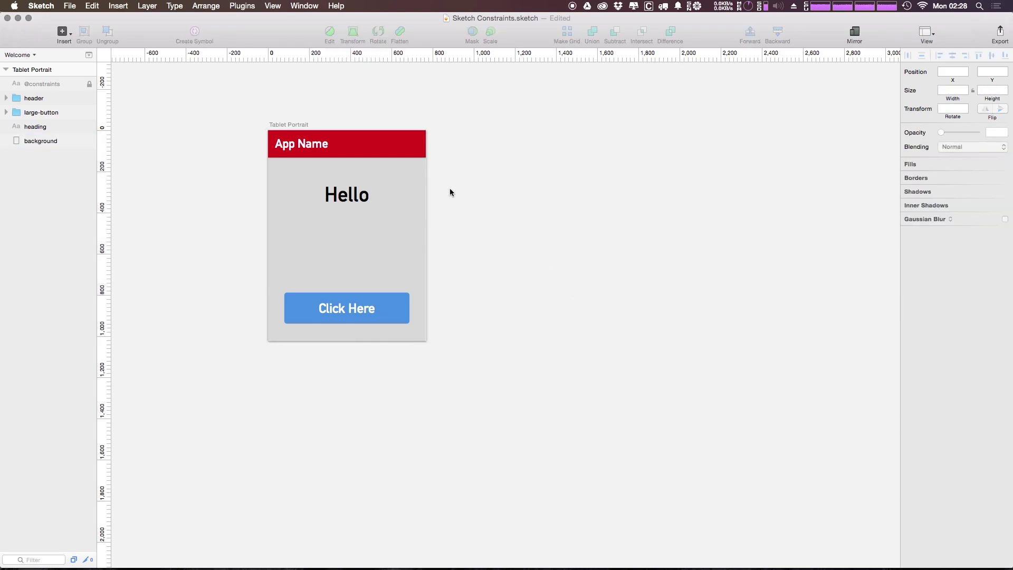
Duplicate the Tablet Portrait artboard, enlarge the copy to 1107×1350 and update its constraints.
{"action": "left_click", "coordinate": [272, 125]}
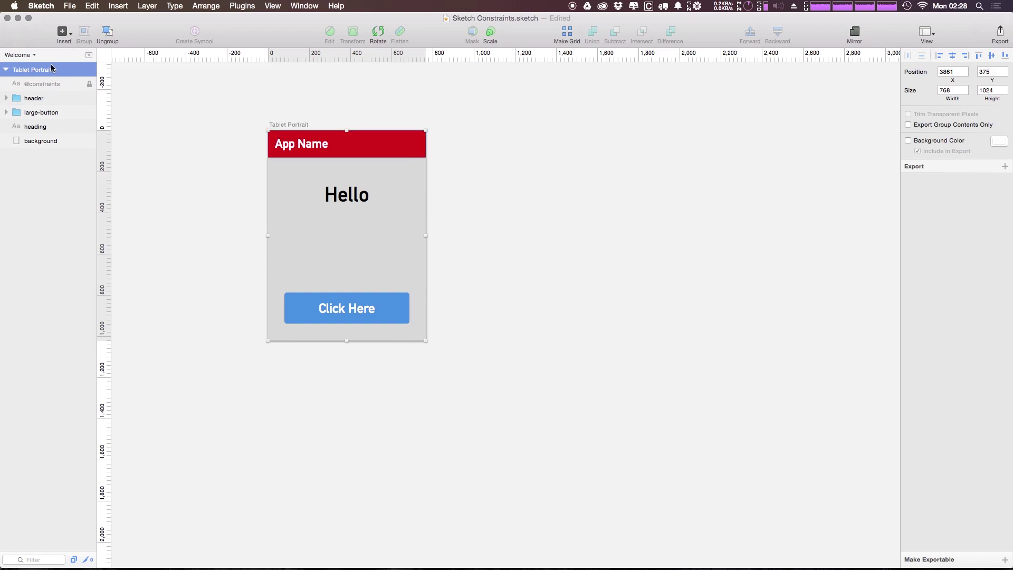
{"action": "key", "text": "super+d"}
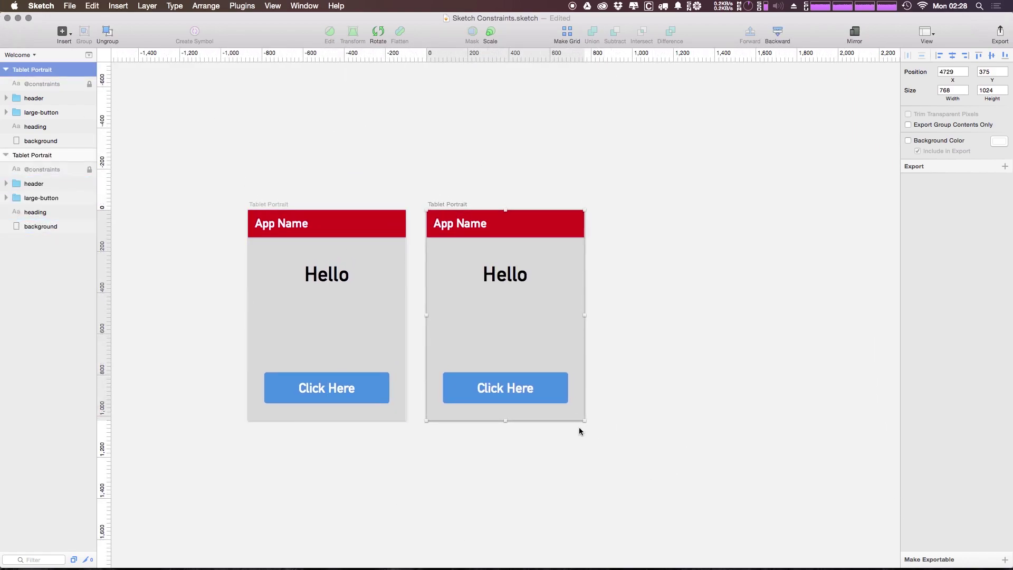
{"action": "left_click_drag", "start_coordinate": [584, 420], "coordinate": [655, 488]}
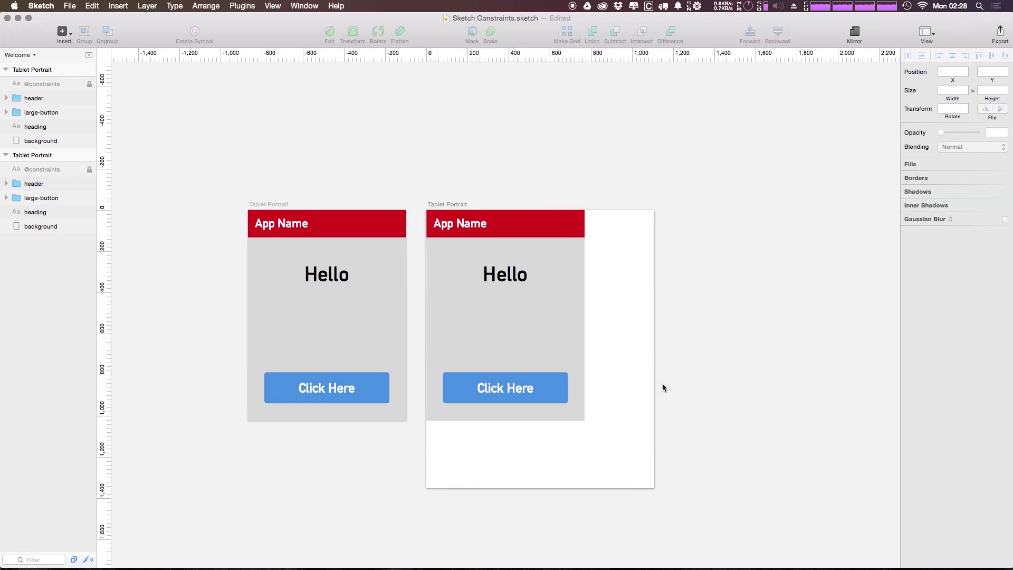
{"action": "key", "text": "ctrl+super+u"}
Inspect the copy's header, background, heading and App Name against the original artboard.
{"action": "left_click", "coordinate": [553, 226]}
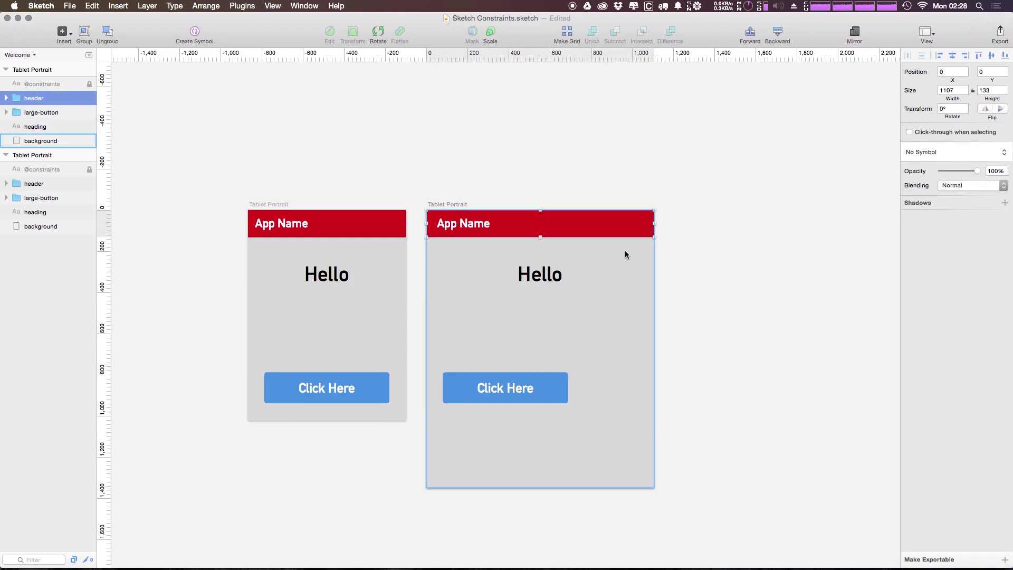
{"action": "left_click", "coordinate": [521, 315]}
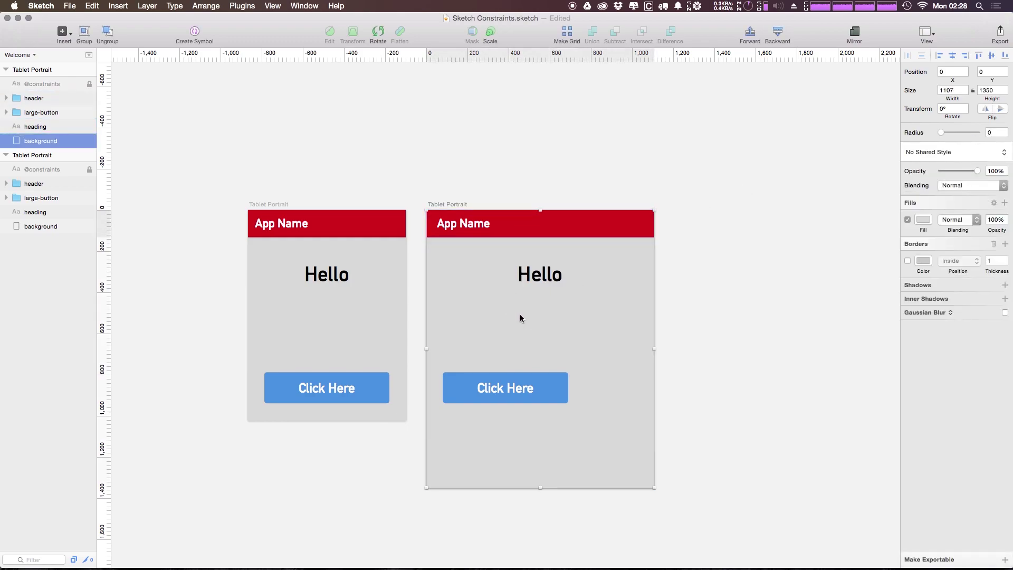
{"action": "left_click", "coordinate": [536, 279]}
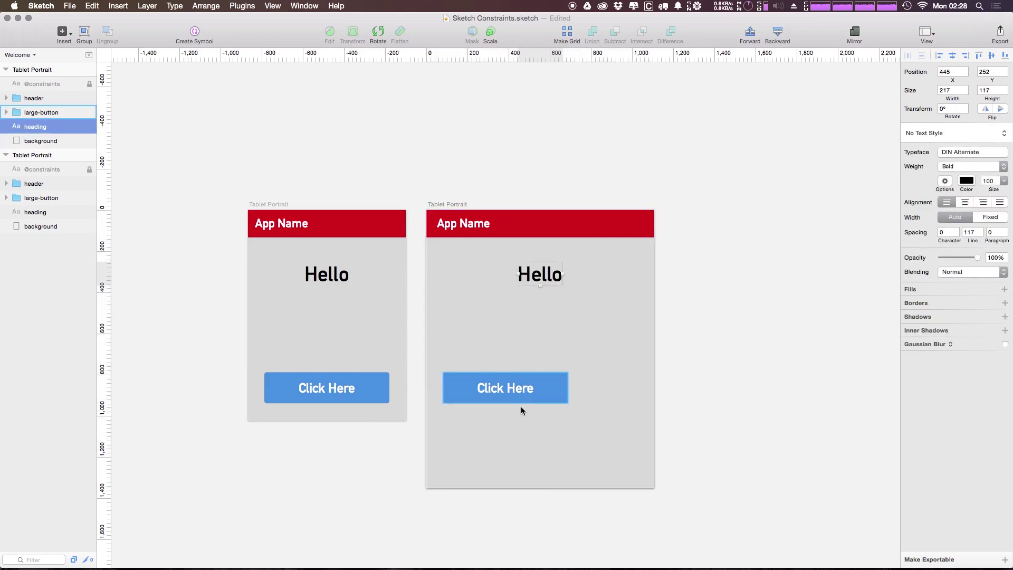
{"action": "left_click", "coordinate": [521, 473]}
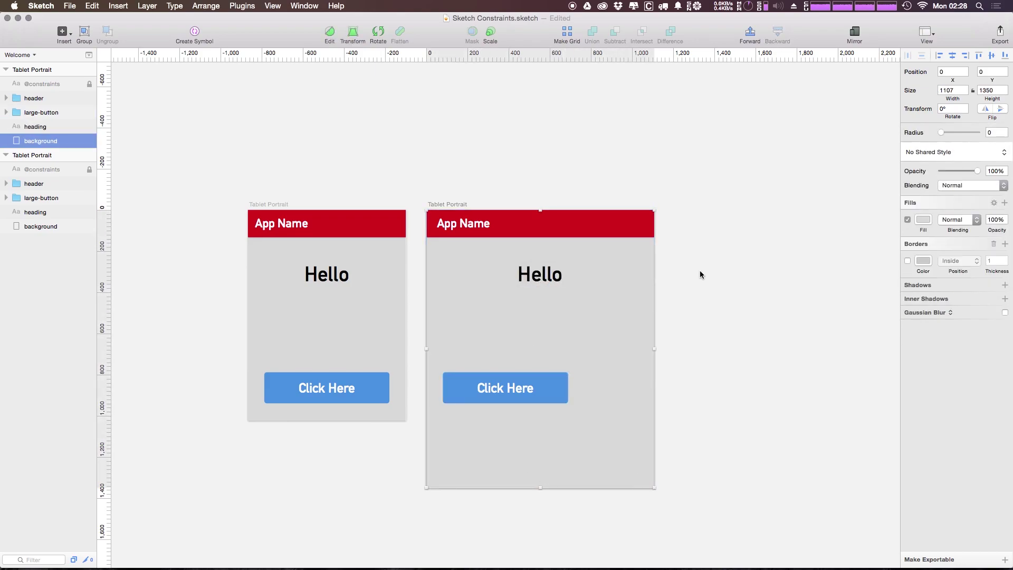
{"action": "left_click", "coordinate": [461, 227]}
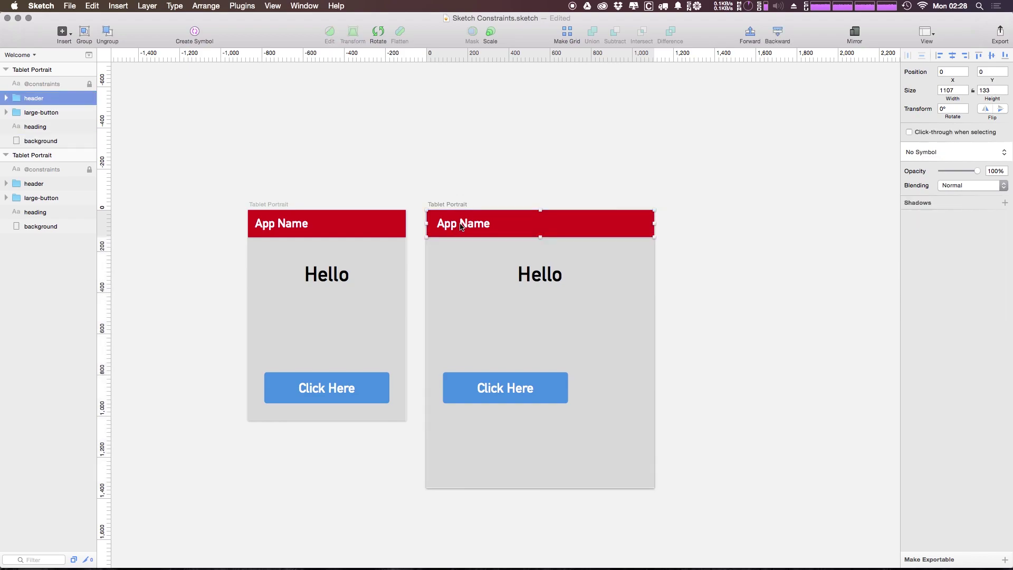
{"action": "double_click", "coordinate": [461, 225]}
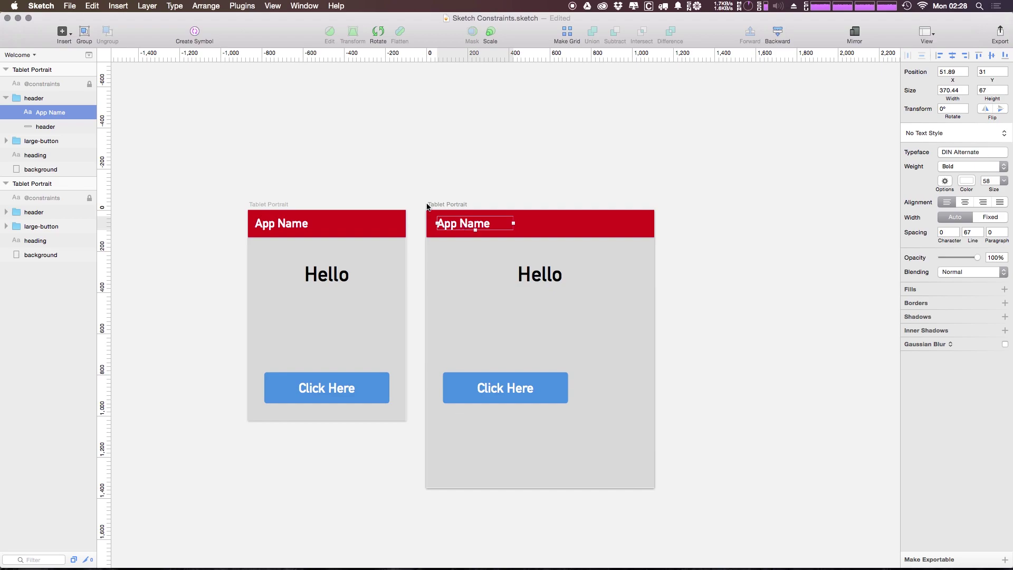
{"action": "left_click", "coordinate": [282, 228]}
{"action": "double_click", "coordinate": [283, 229]}
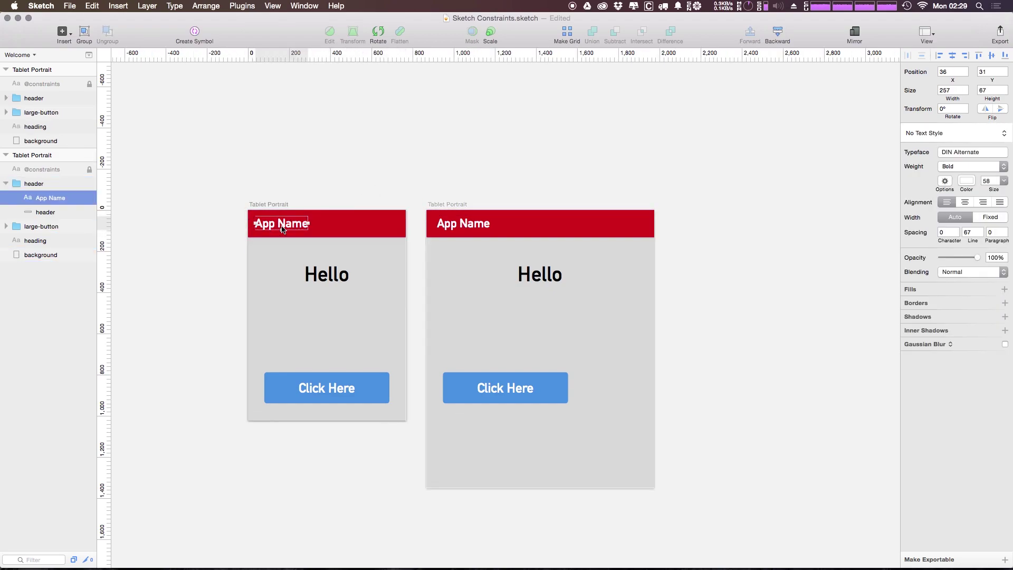
{"action": "left_click", "coordinate": [475, 182]}
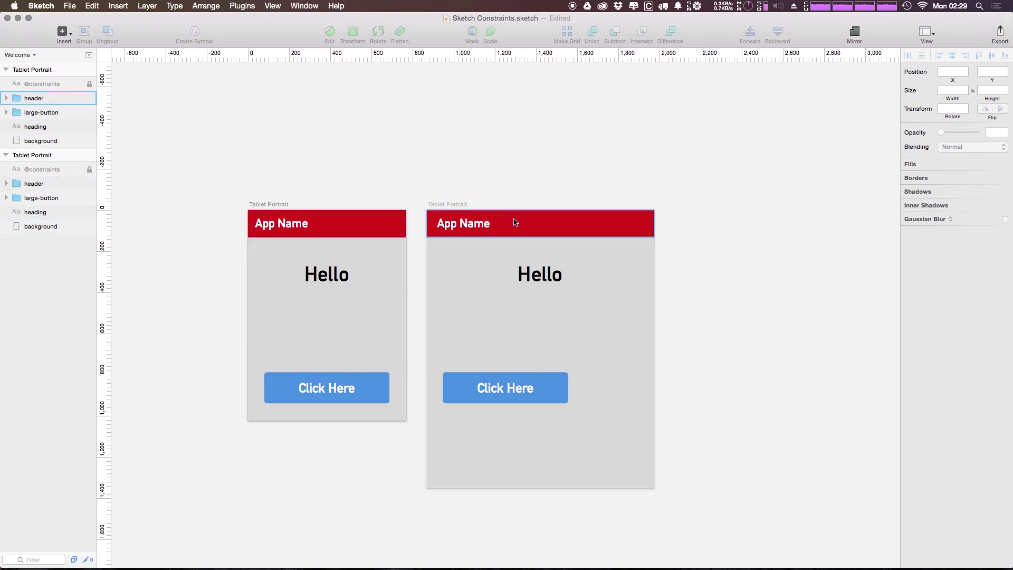
{"action": "left_click", "coordinate": [452, 205]}
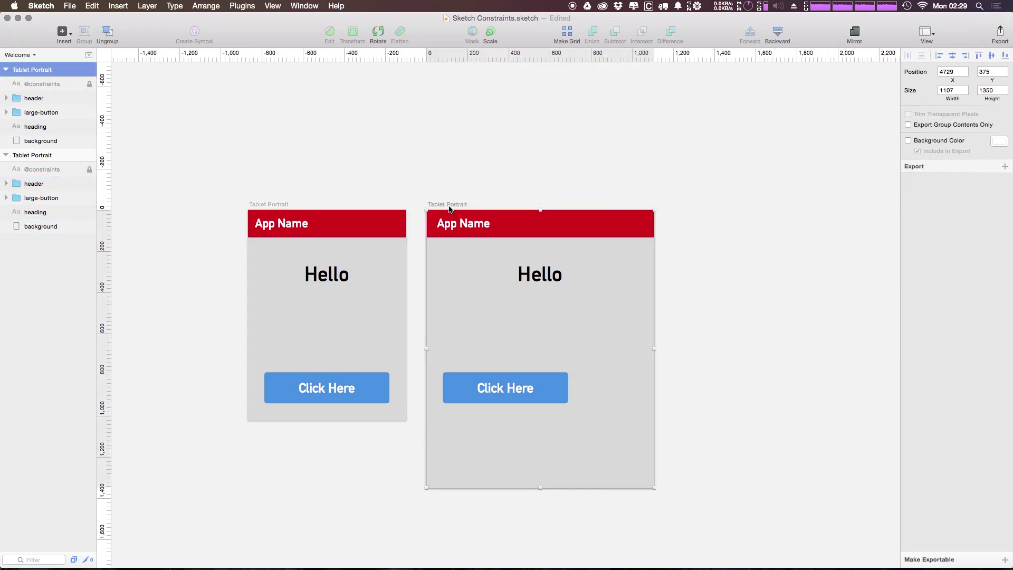
Delete the enlarged copy artboard together with its layers.
{"action": "key", "text": "Delete"}
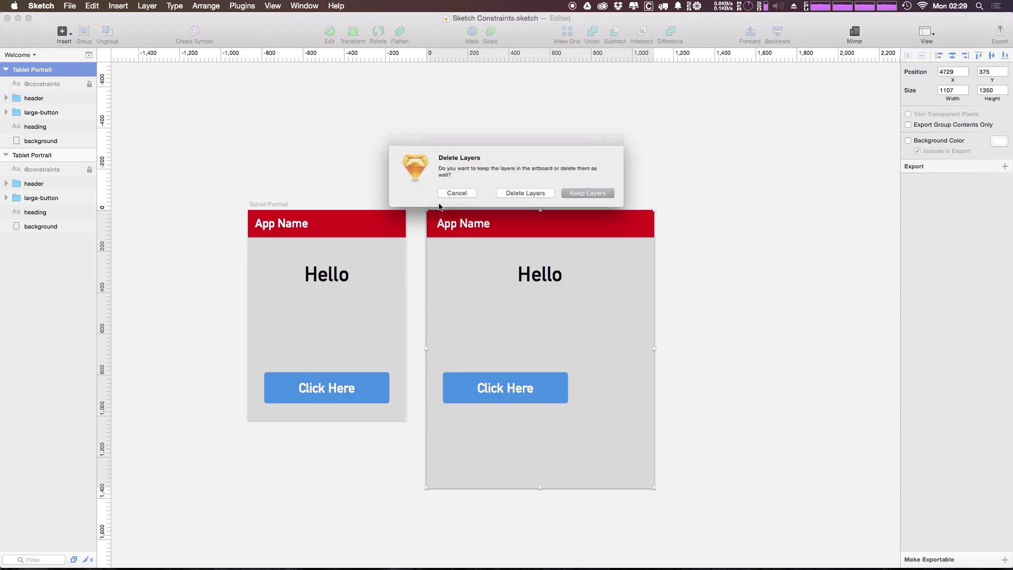
{"action": "left_click", "coordinate": [529, 197]}
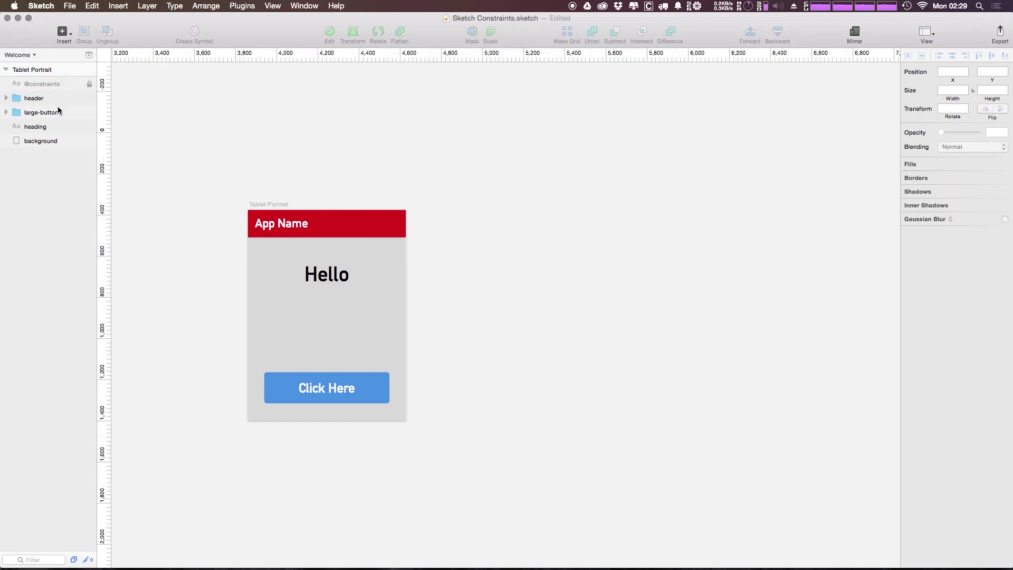
{"action": "left_click", "coordinate": [6, 99]}
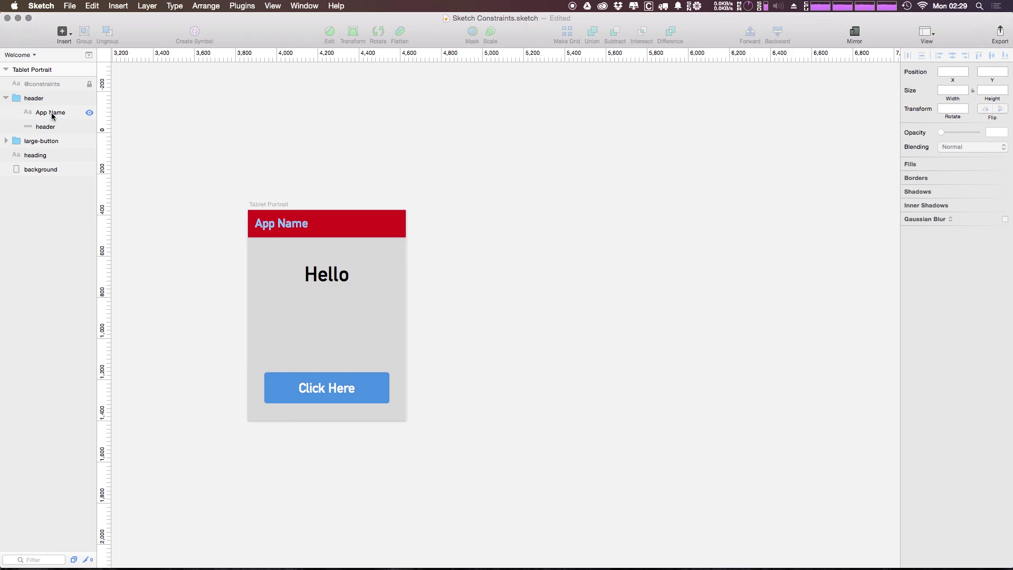
Constrain the App Name text 36 from the left and 31 from the top.
{"action": "left_click", "coordinate": [55, 112]}
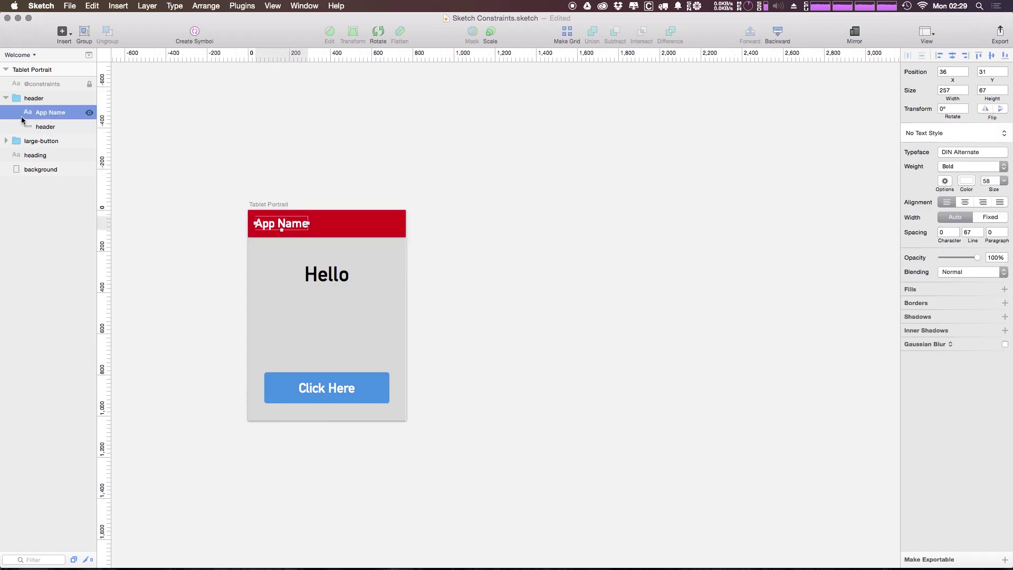
{"action": "key", "text": "super+ctrl+l"}
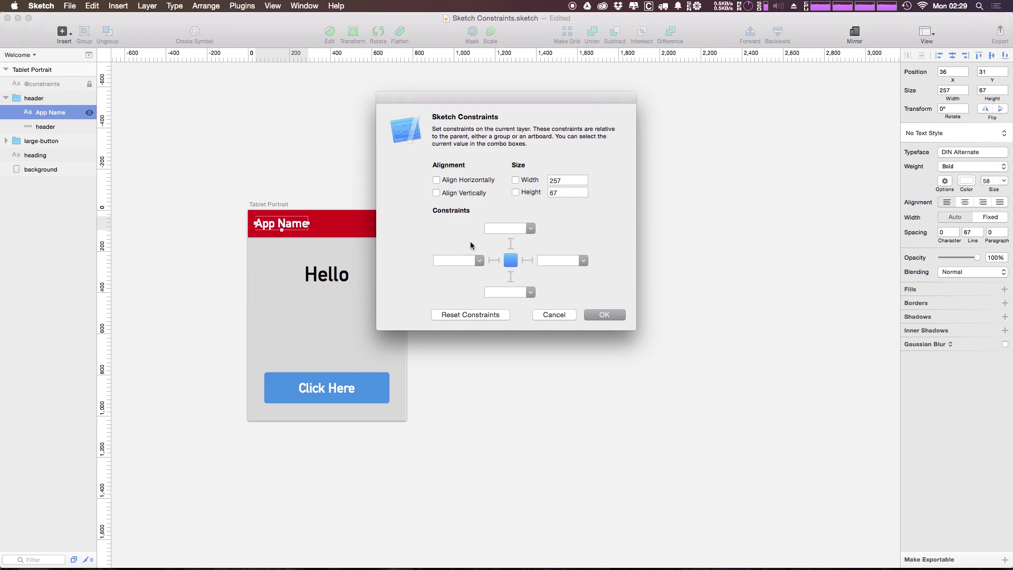
{"action": "left_click", "coordinate": [464, 263]}
{"action": "left_click", "coordinate": [479, 260]}
{"action": "left_click", "coordinate": [459, 271]}
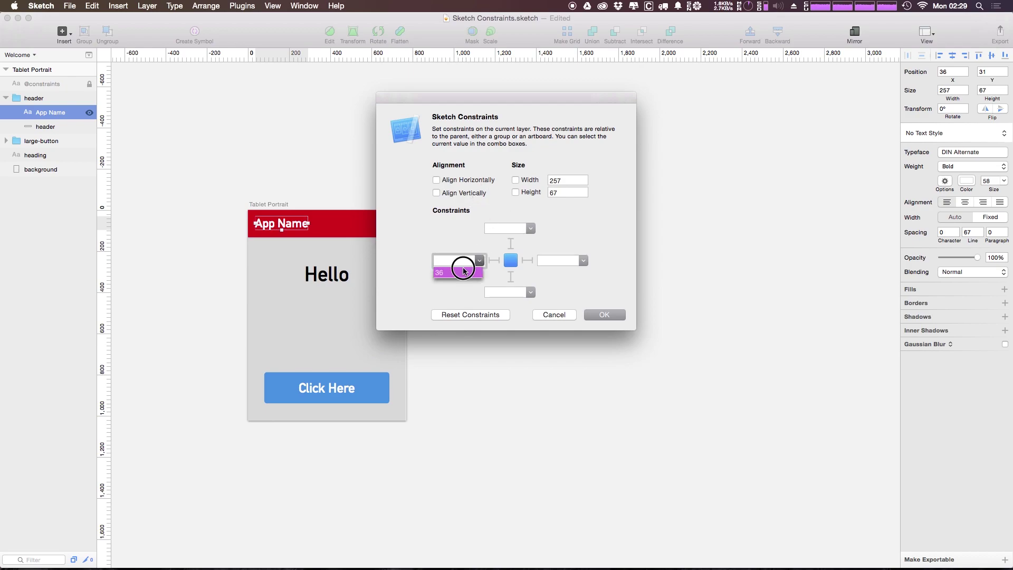
{"action": "left_click", "coordinate": [530, 228]}
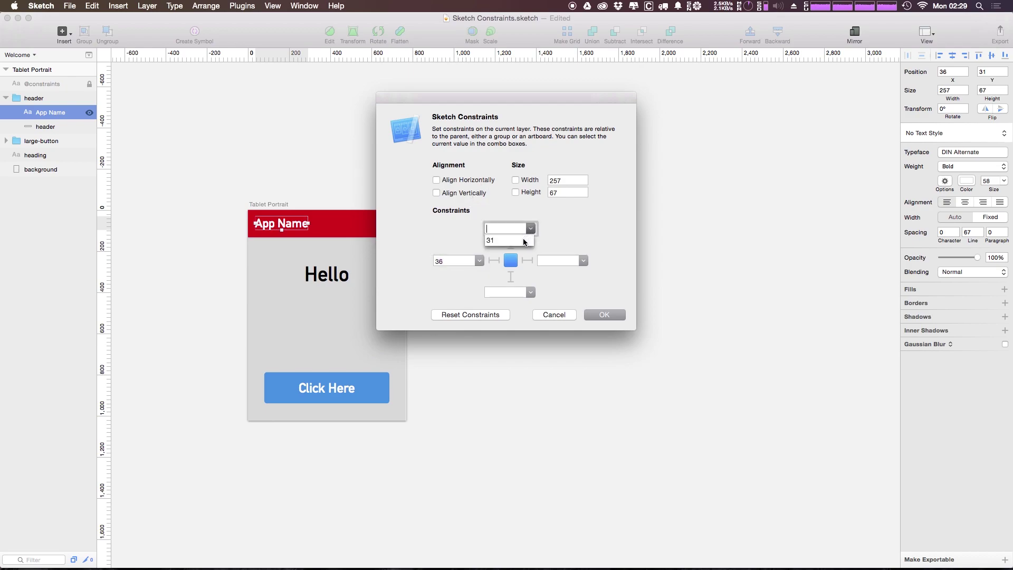
{"action": "left_click", "coordinate": [506, 241]}
{"action": "left_click", "coordinate": [594, 316]}
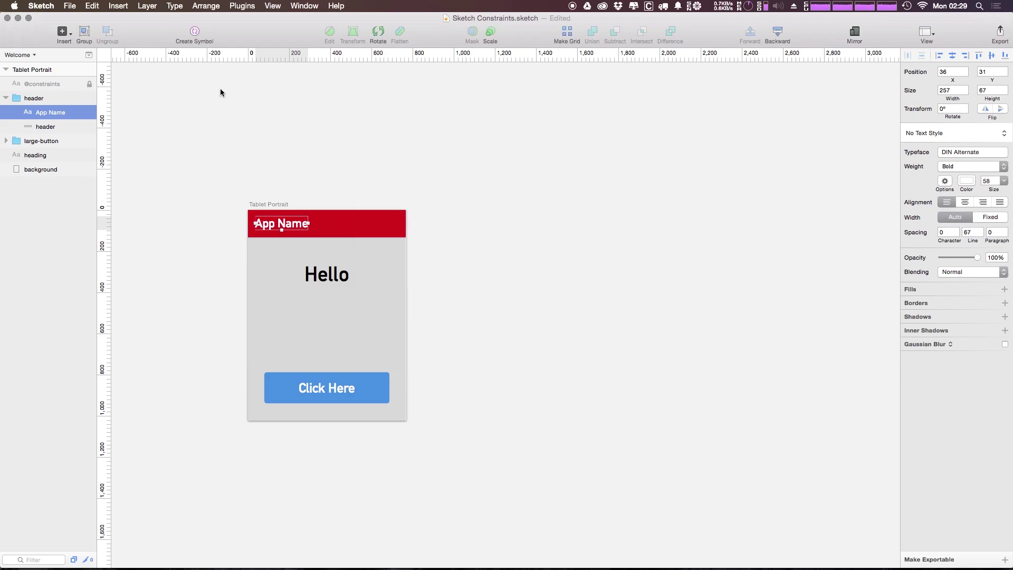
Give the Click Here label in the large button an Align Horizontally constraint.
{"action": "left_click", "coordinate": [37, 154]}
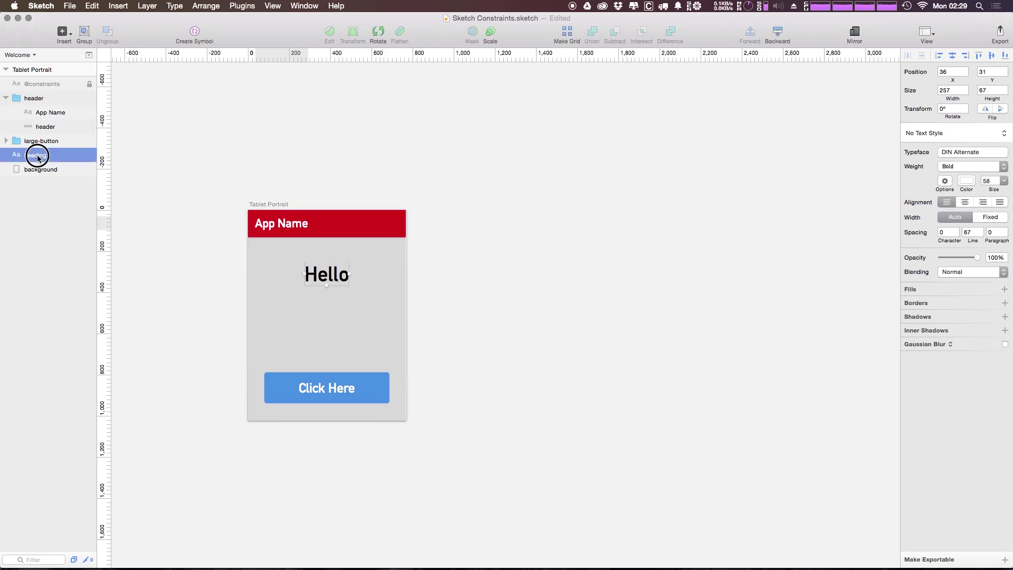
{"action": "left_click", "coordinate": [40, 141]}
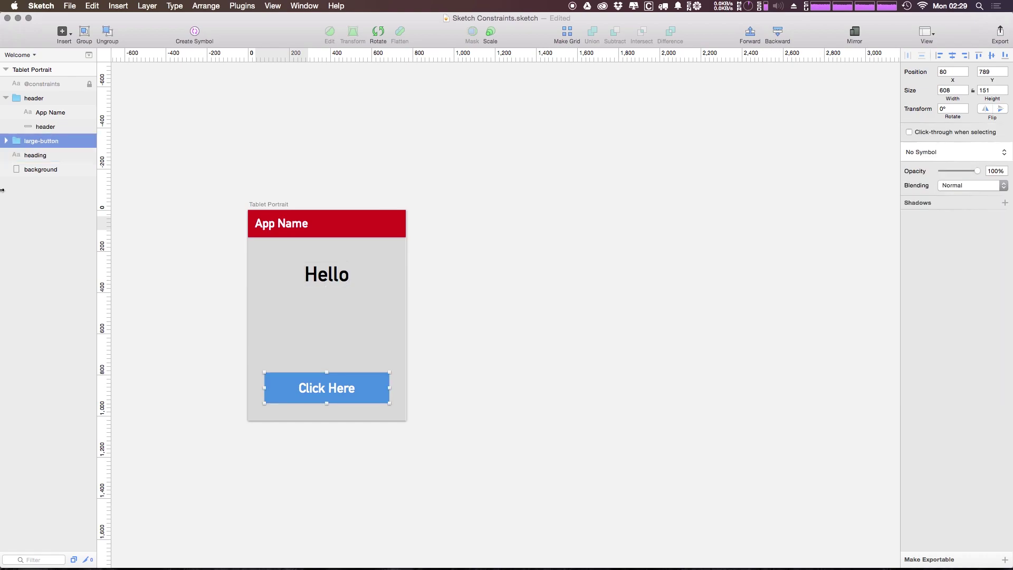
{"action": "left_click", "coordinate": [6, 141]}
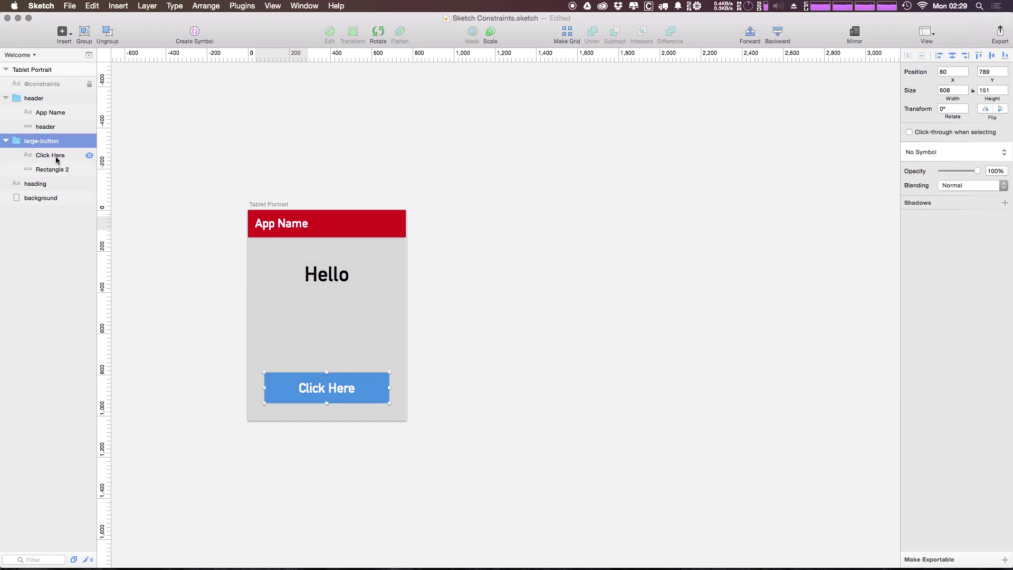
{"action": "left_click", "coordinate": [56, 157]}
{"action": "right_click", "coordinate": [57, 155]}
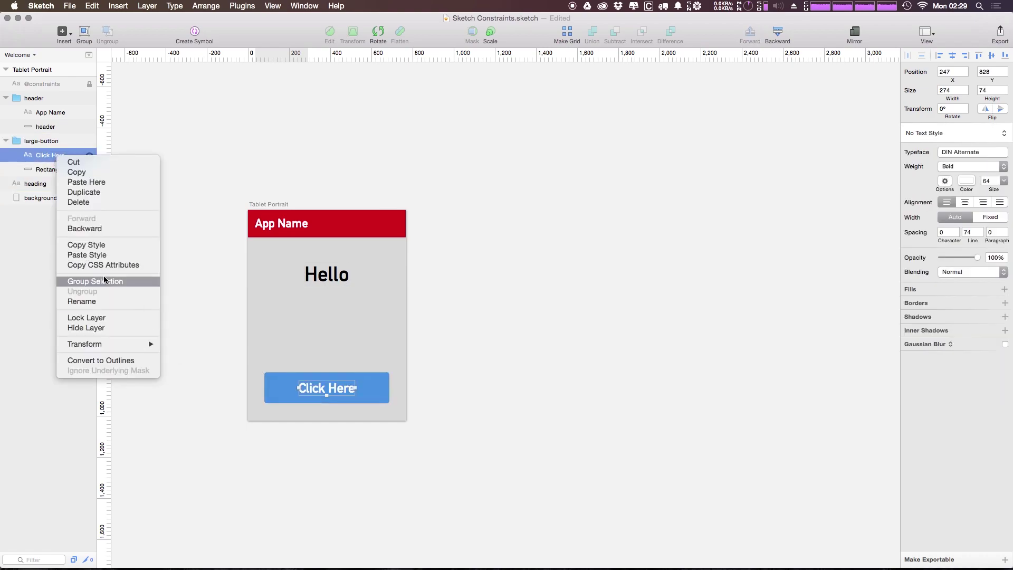
{"action": "left_click", "coordinate": [251, 158]}
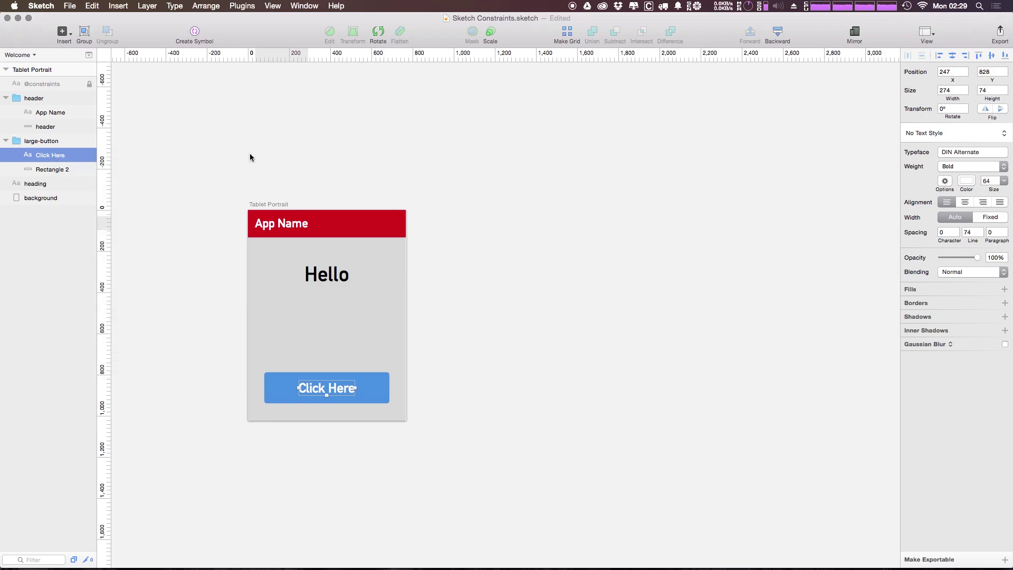
{"action": "key", "text": "ctrl+super+c"}
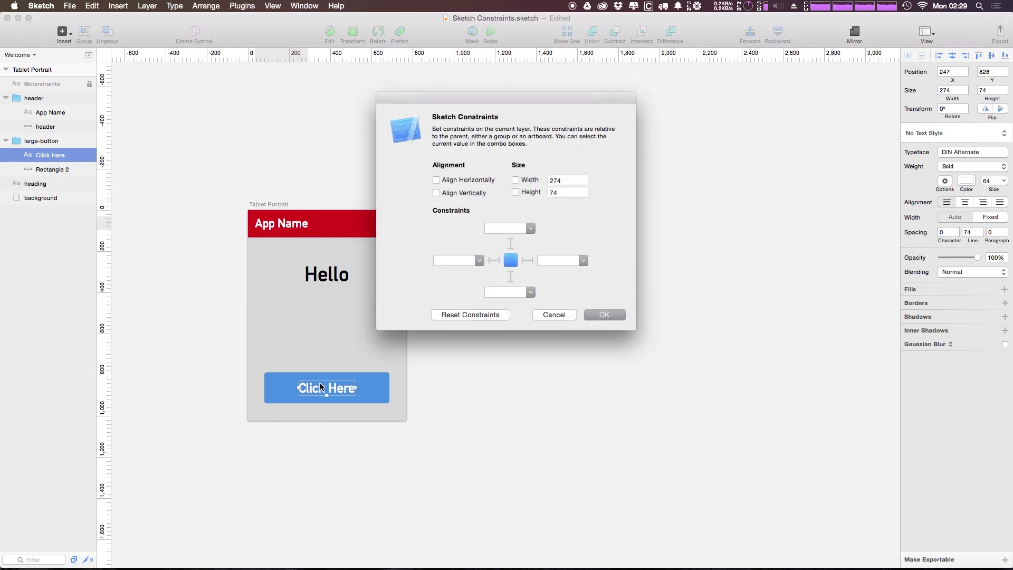
{"action": "left_click", "coordinate": [438, 181]}
{"action": "left_click", "coordinate": [605, 315]}
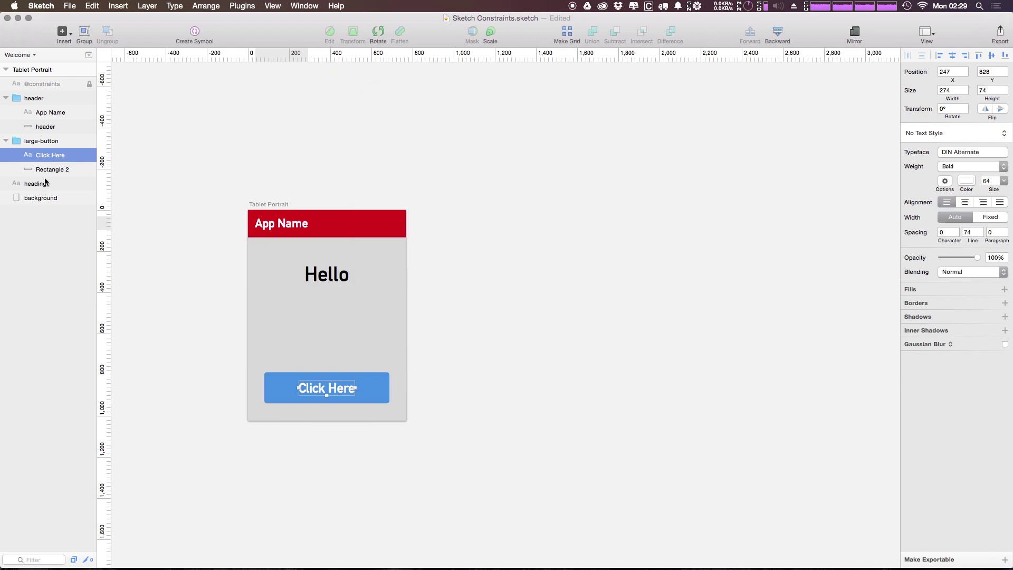
Constrain the large-button group 80 from left and right and 84 from the bottom.
{"action": "left_click", "coordinate": [41, 147]}
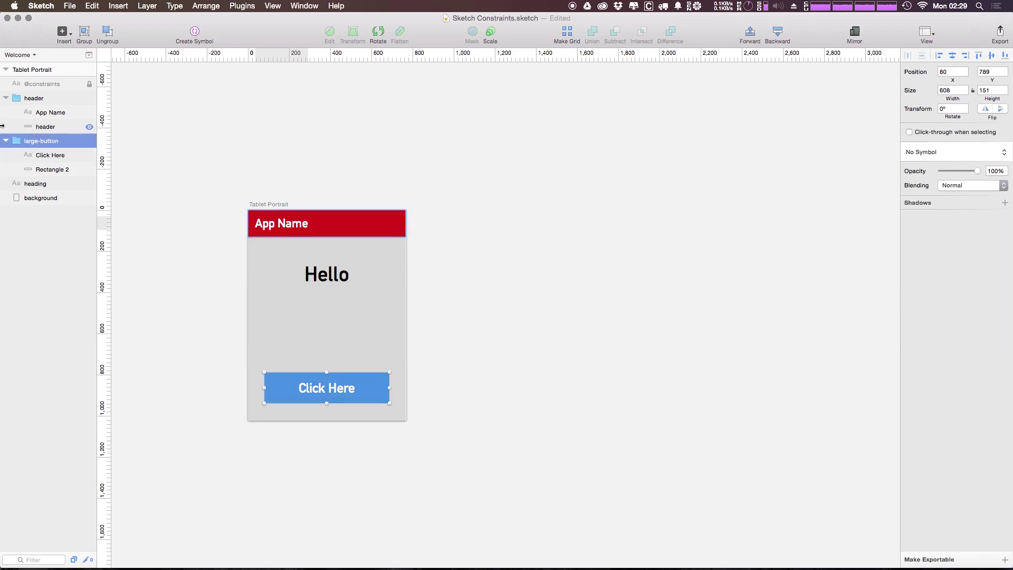
{"action": "key", "text": "ctrl+super+c"}
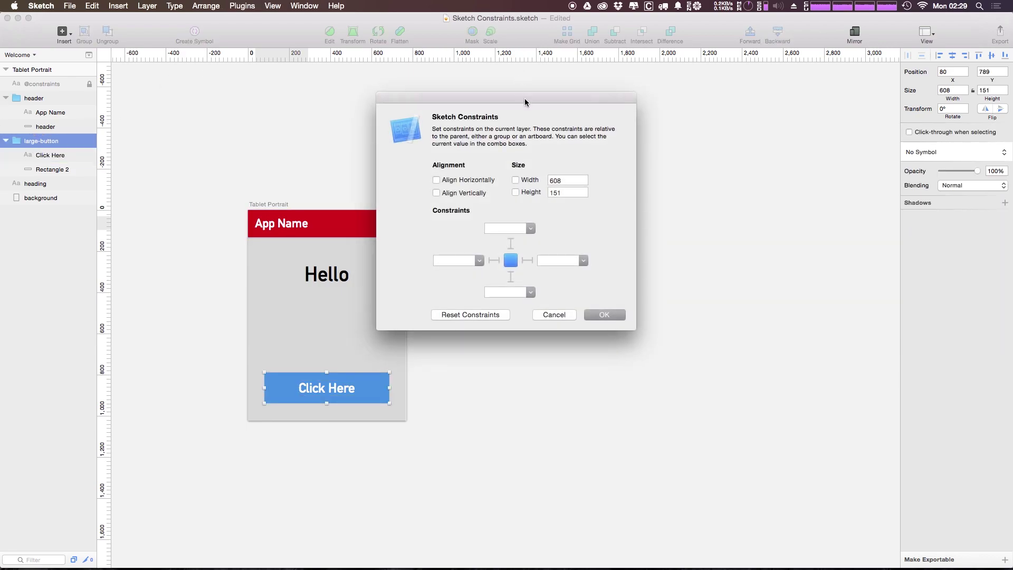
{"action": "left_click_drag", "start_coordinate": [547, 90], "coordinate": [742, 94]}
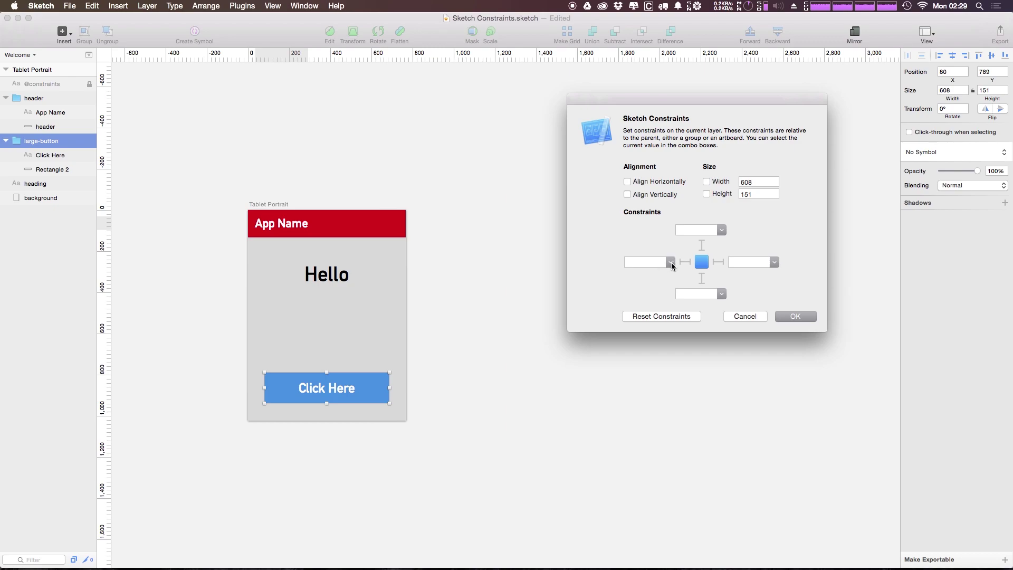
{"action": "left_click", "coordinate": [670, 262]}
{"action": "left_click", "coordinate": [658, 275]}
{"action": "left_click", "coordinate": [774, 262]}
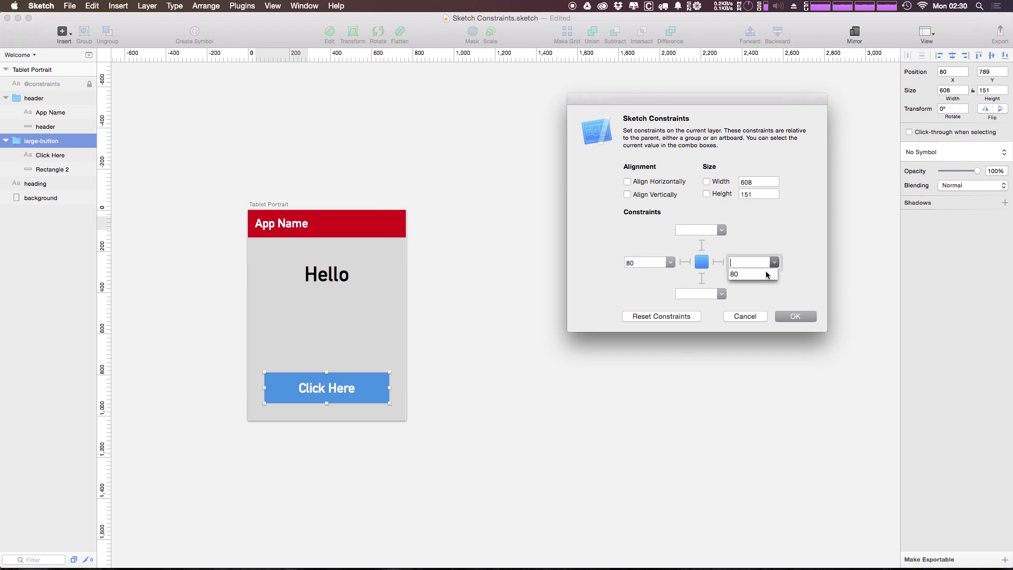
{"action": "left_click", "coordinate": [765, 275]}
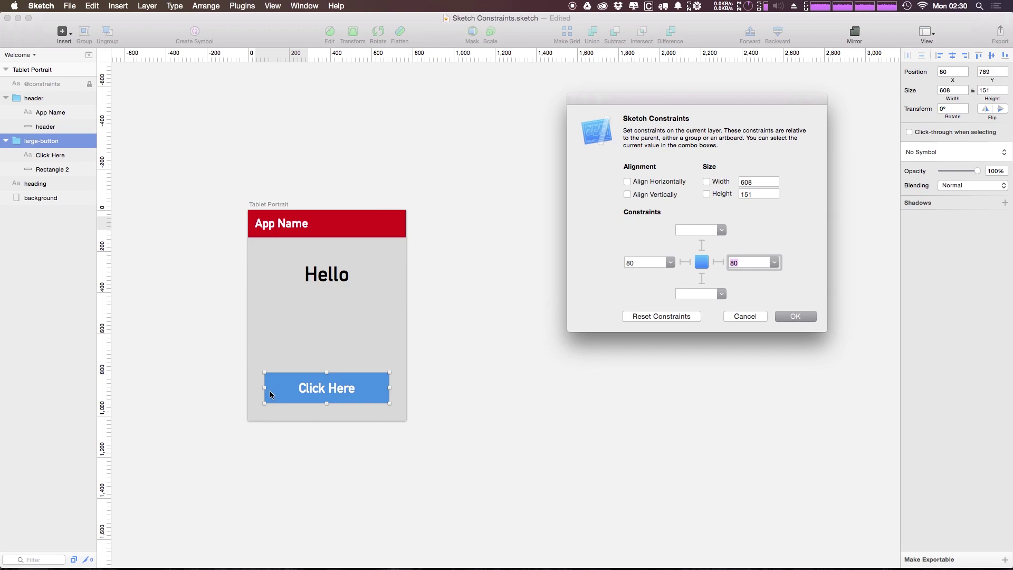
{"action": "left_click", "coordinate": [695, 293]}
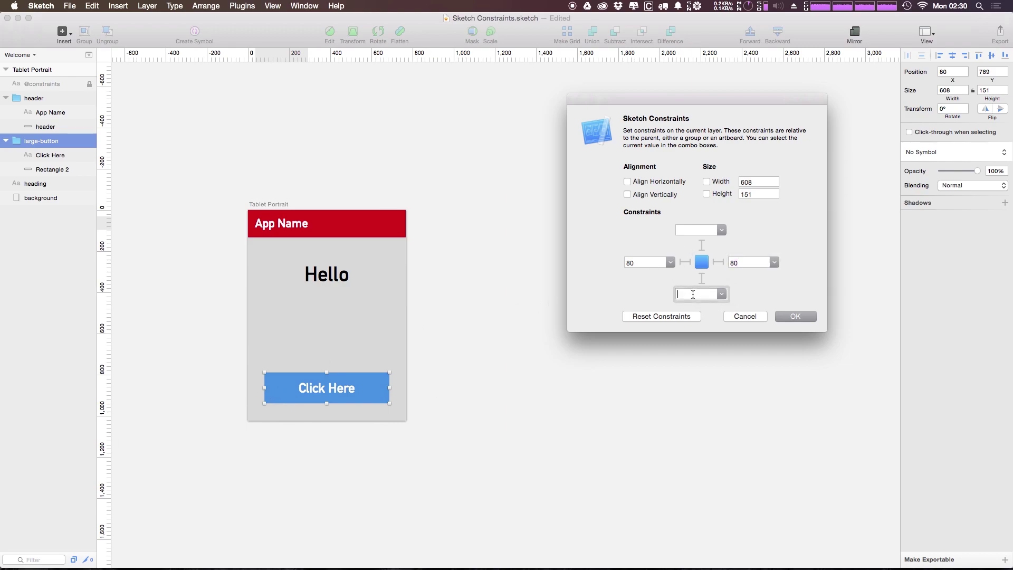
{"action": "left_click", "coordinate": [721, 295]}
{"action": "left_click", "coordinate": [685, 306]}
{"action": "left_click", "coordinate": [784, 317]}
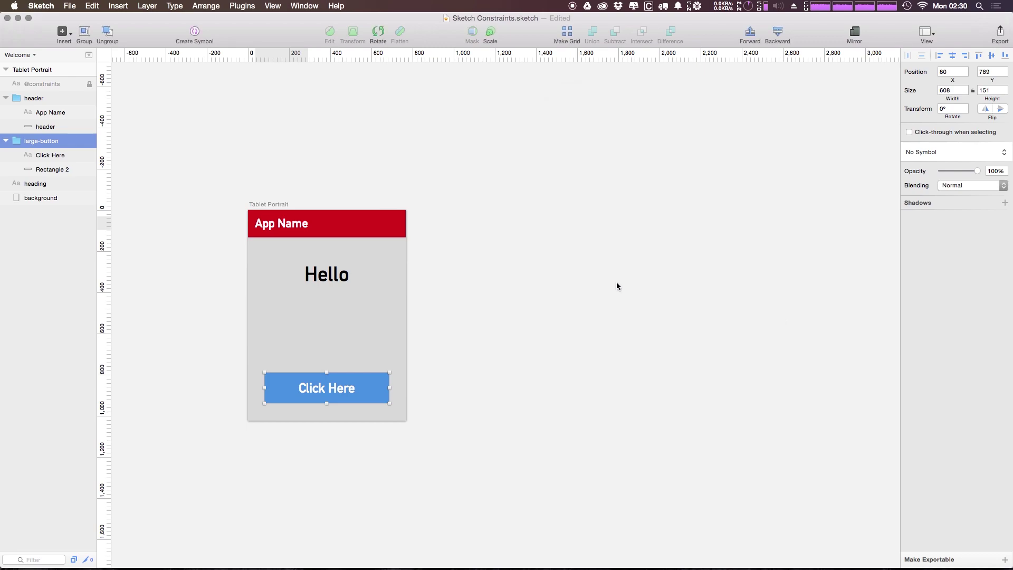
{"action": "left_click", "coordinate": [268, 167]}
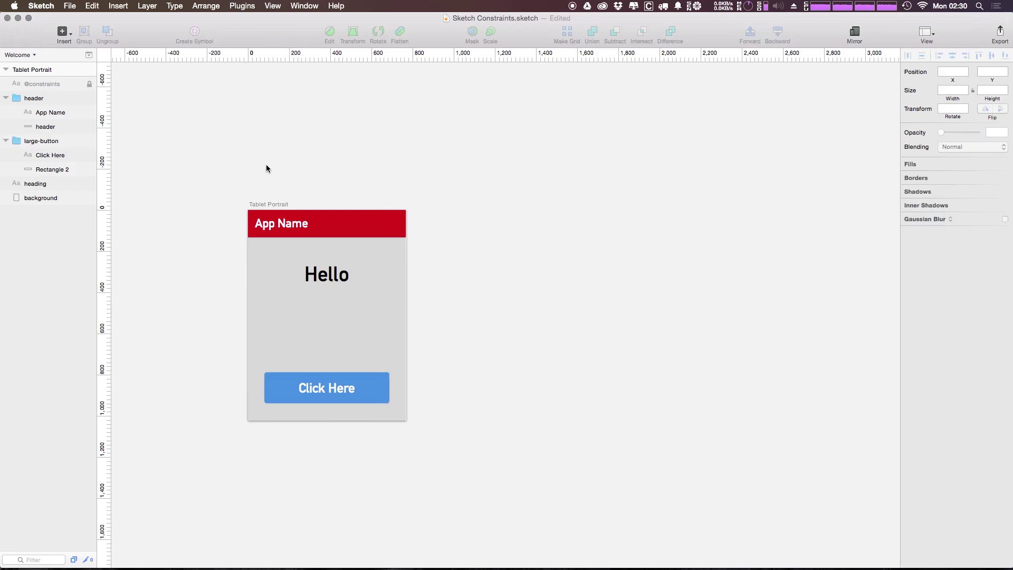
Duplicate Tablet Portrait and resize the copy to 1256 × 1462, reapplying its constraints.
{"action": "left_click", "coordinate": [277, 210]}
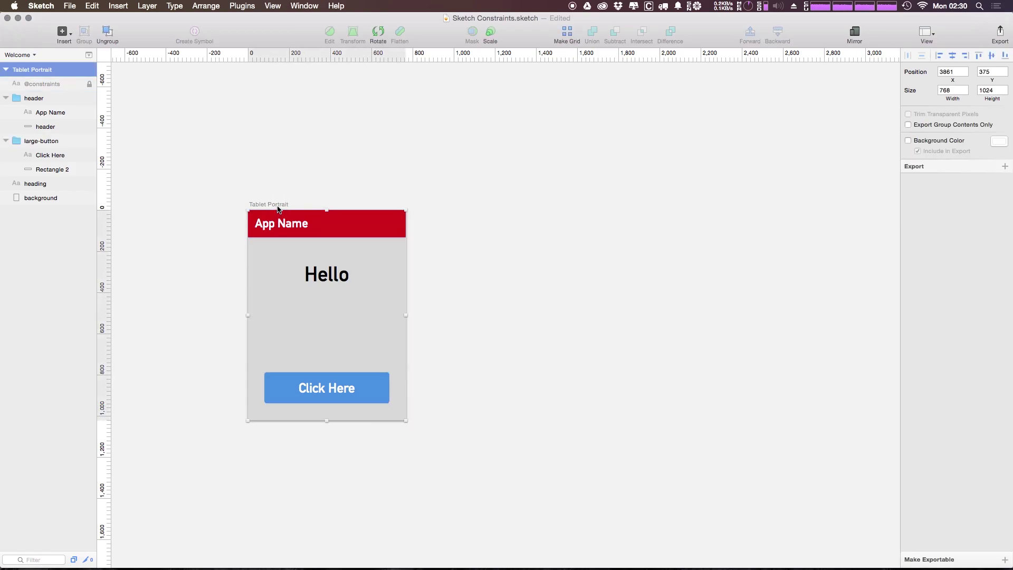
{"action": "key", "text": "super+d"}
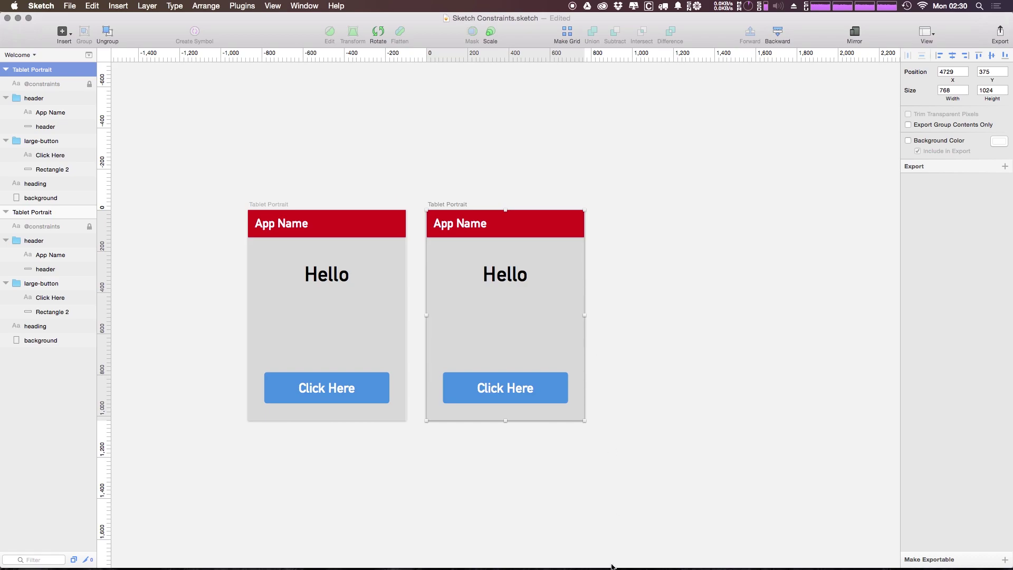
{"action": "left_click_drag", "start_coordinate": [584, 421], "coordinate": [685, 511]}
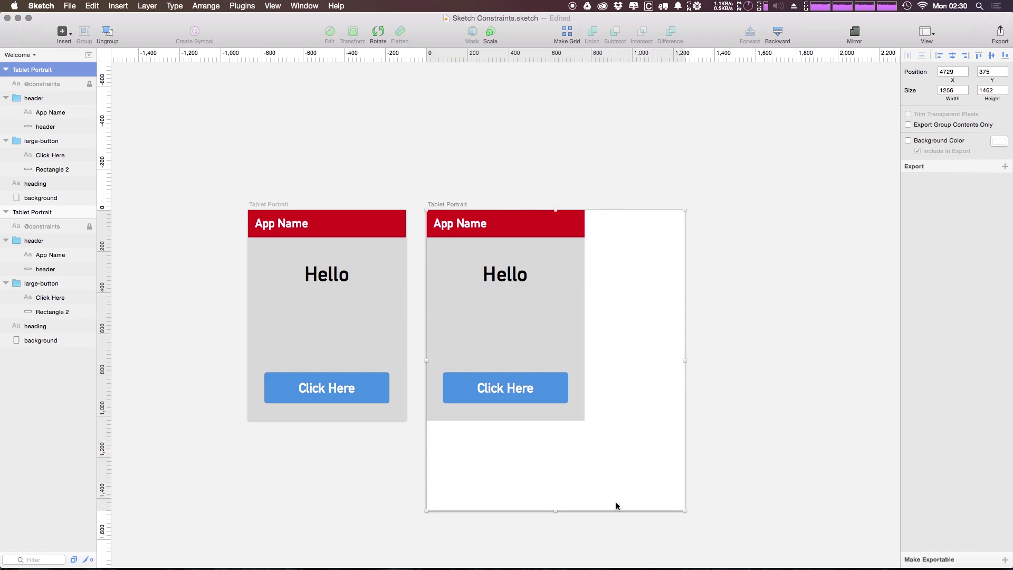
{"action": "key", "text": "ctrl+super+c"}
{"action": "left_click_drag", "start_coordinate": [752, 369], "coordinate": [801, 237]}
{"action": "left_click", "coordinate": [786, 247]}
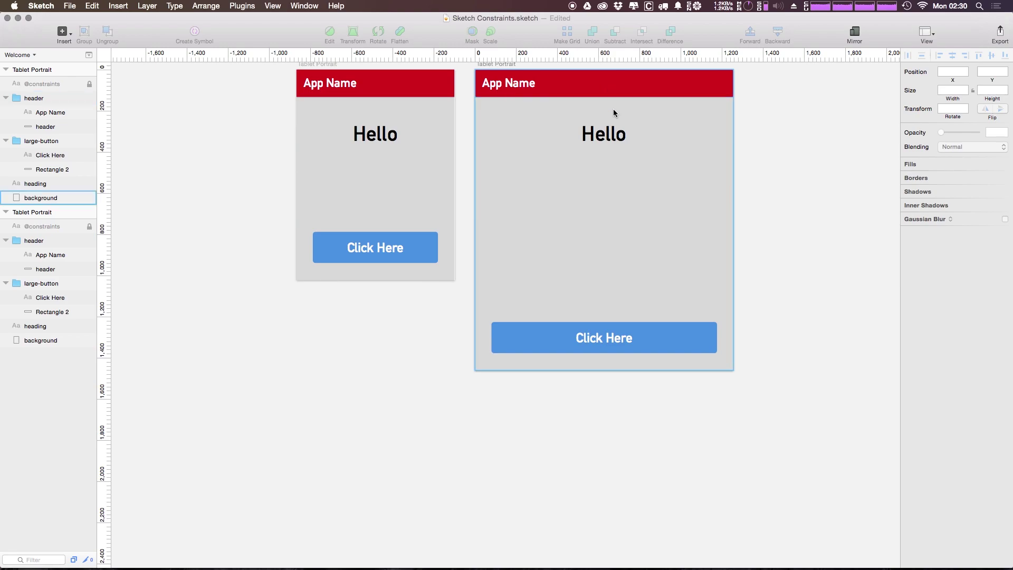
Duplicate the enlarged artboard, stretch the third copy larger, and zoom out to show all three.
{"action": "left_click_drag", "start_coordinate": [766, 143], "coordinate": [744, 172]}
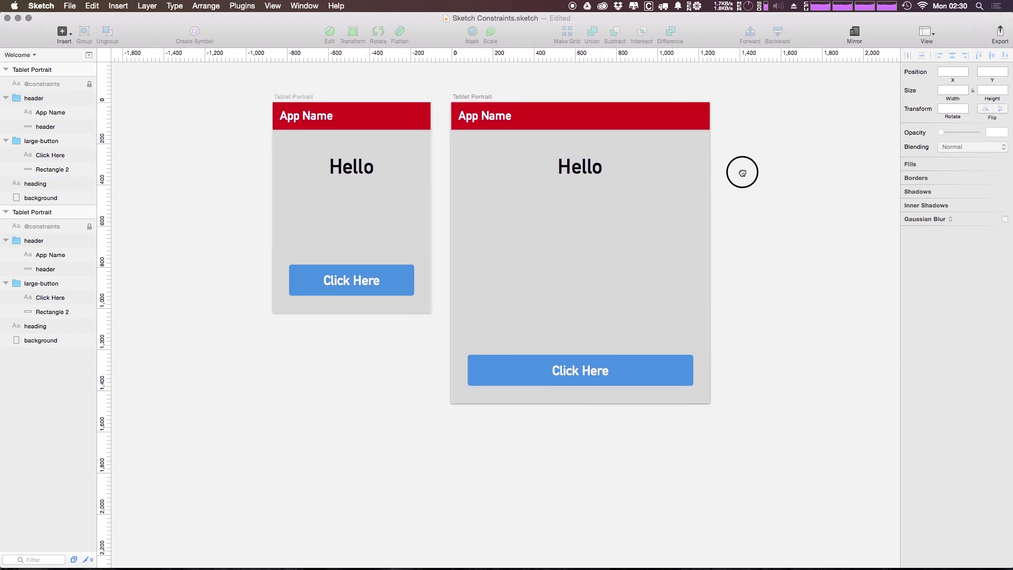
{"action": "left_click", "coordinate": [482, 98]}
{"action": "left_click", "coordinate": [477, 101]}
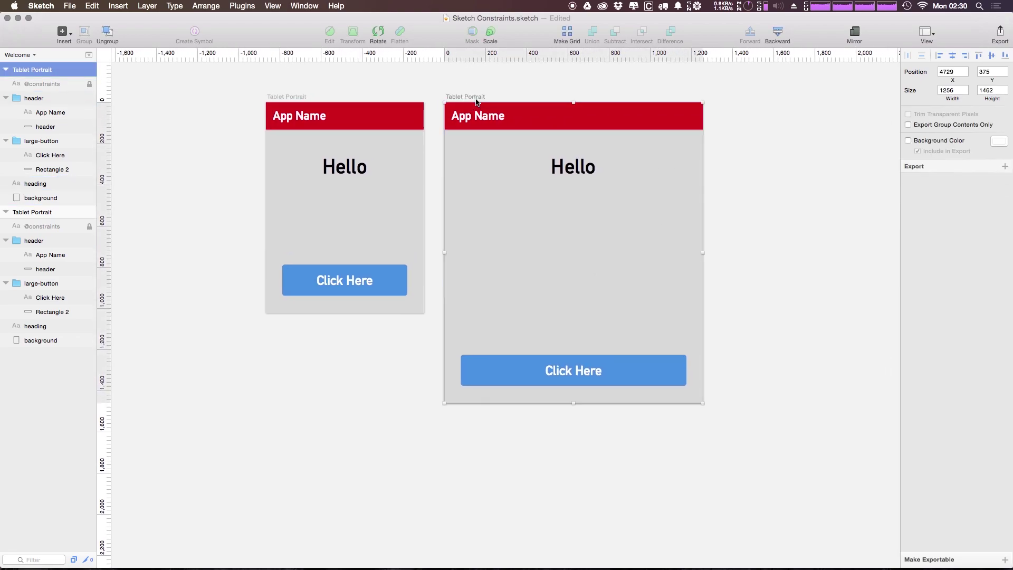
{"action": "key", "text": "super+d"}
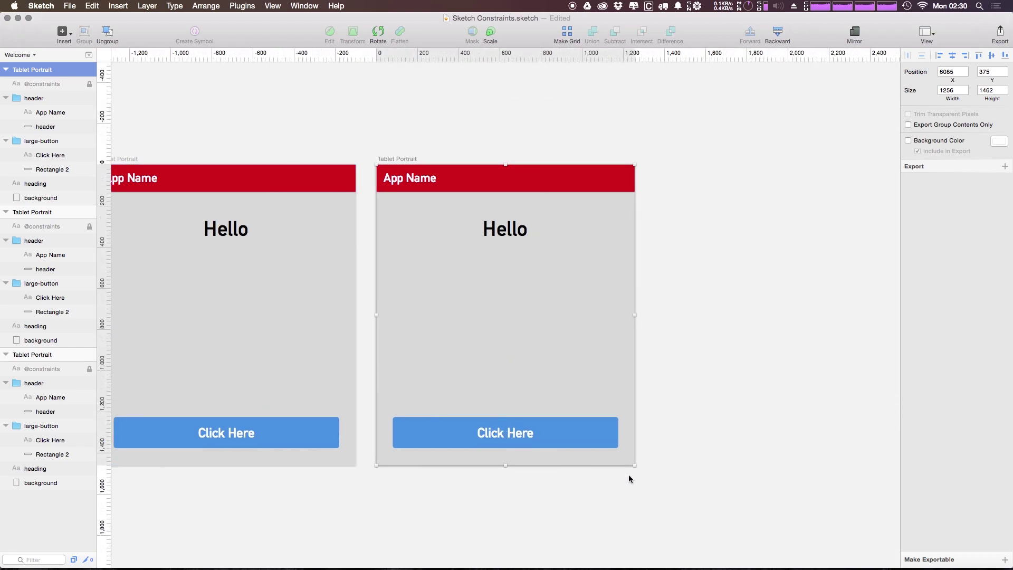
{"action": "left_click_drag", "start_coordinate": [636, 465], "coordinate": [733, 533]}
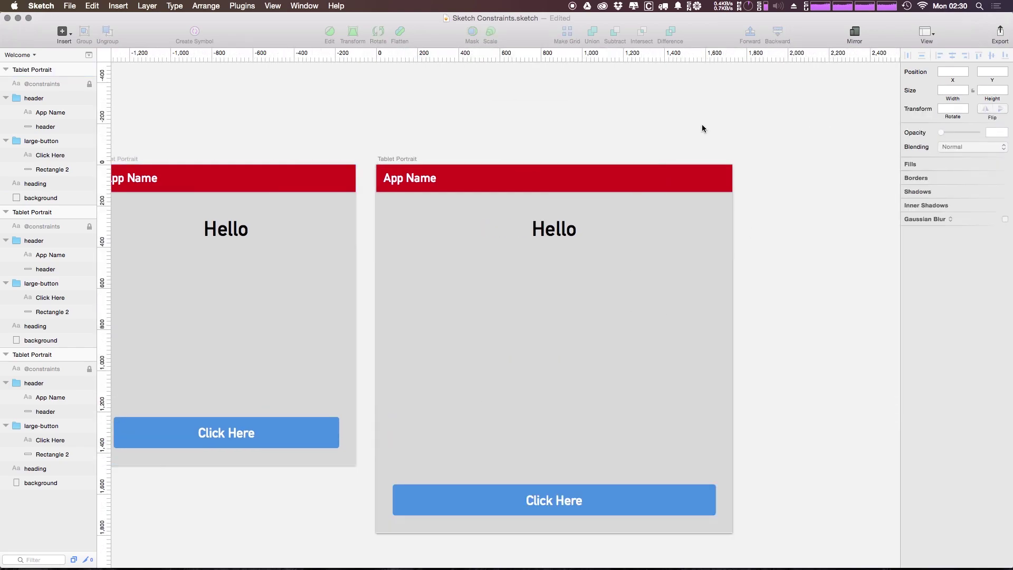
{"action": "key", "text": "super+minus"}
{"action": "left_click_drag", "start_coordinate": [384, 313], "coordinate": [530, 174]}
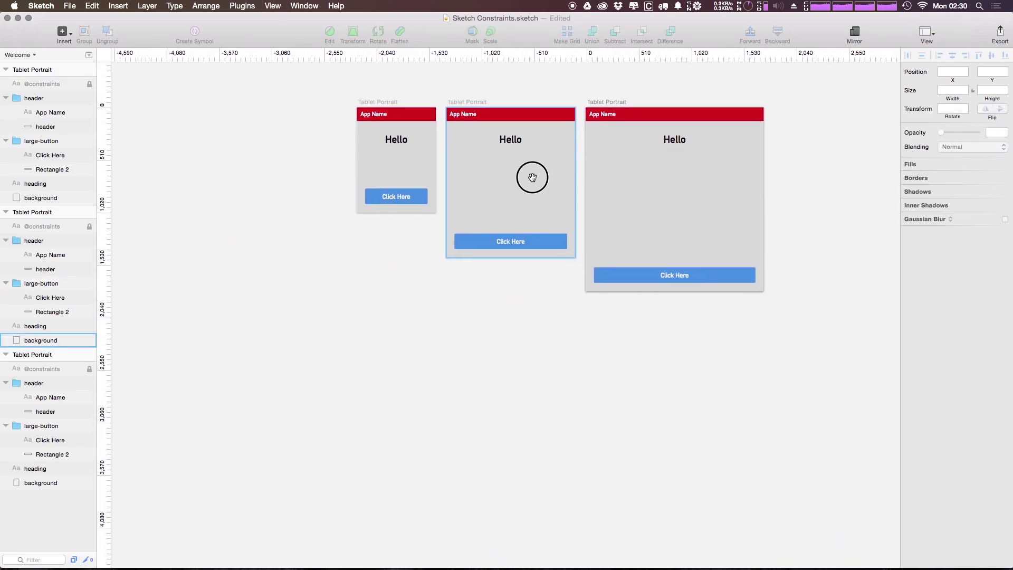